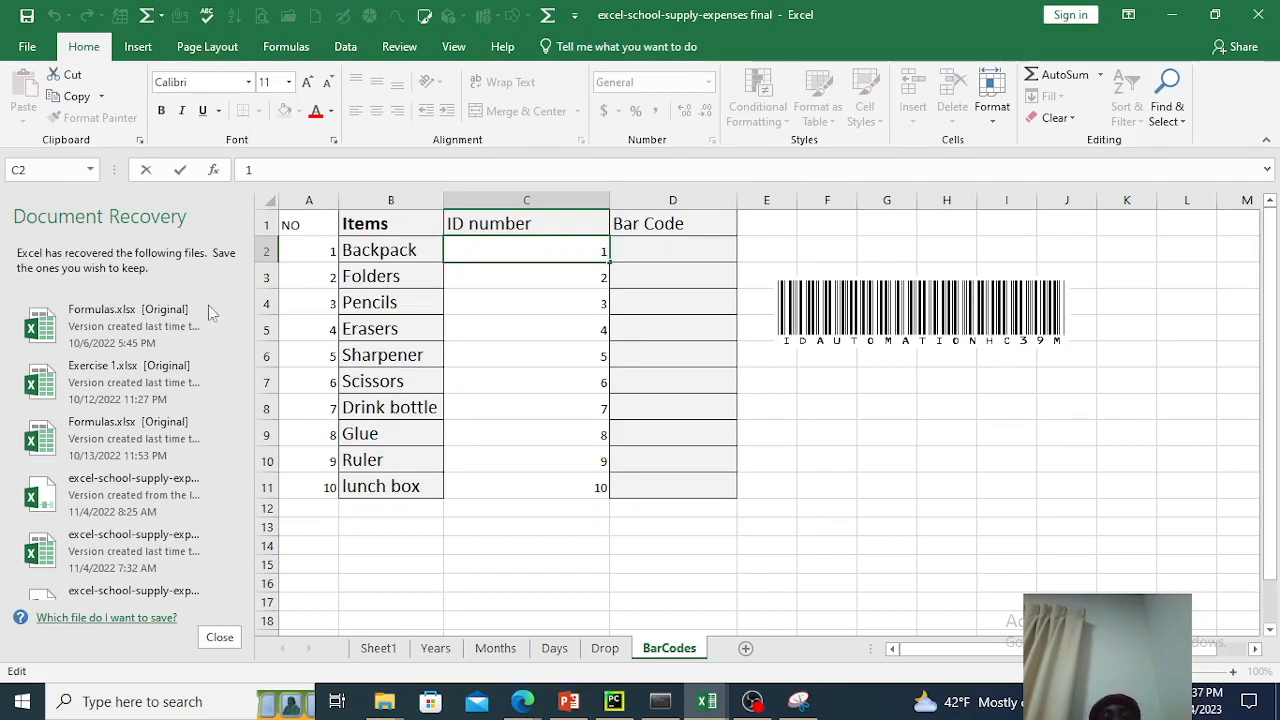
Examine the item names, ID numbers and row numbers of the school supplies in rows 2 to 11.
{"action": "left_click_drag", "start_coordinate": [390, 243], "coordinate": [372, 476]}
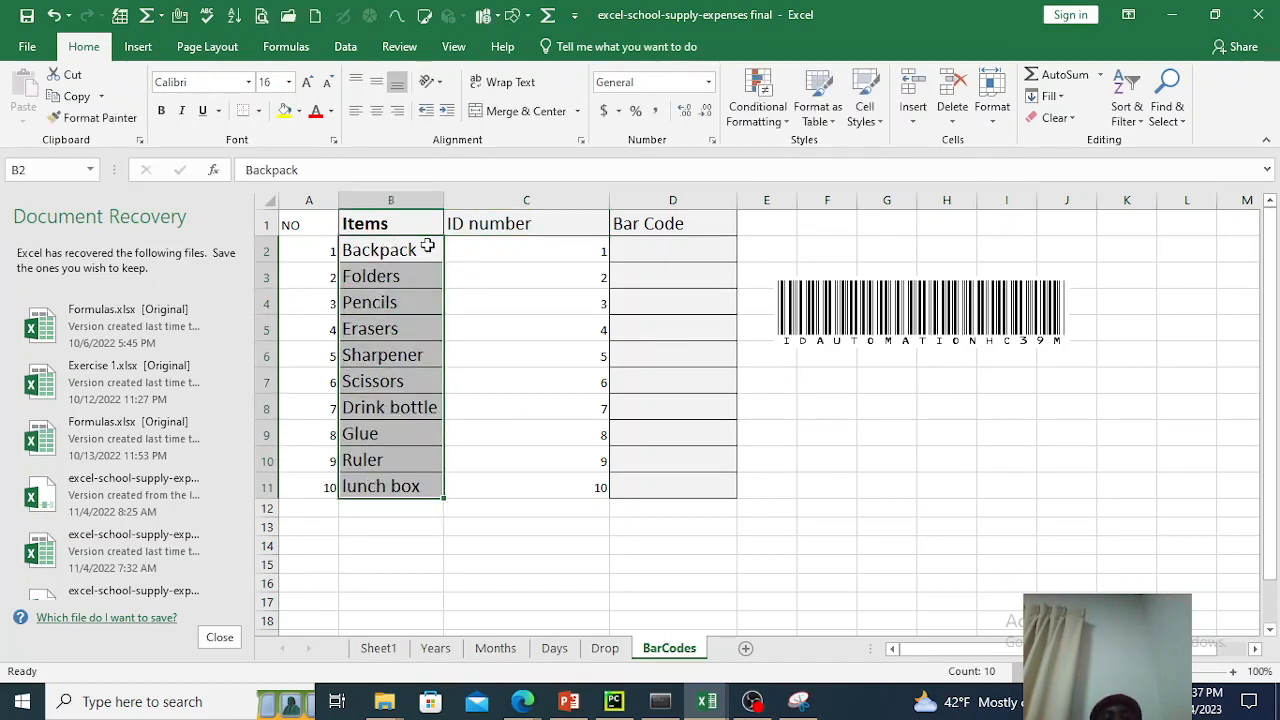
{"action": "left_click", "coordinate": [530, 380]}
{"action": "left_click", "coordinate": [537, 256]}
{"action": "left_click", "coordinate": [536, 279]}
{"action": "left_click", "coordinate": [534, 302]}
{"action": "left_click", "coordinate": [534, 380]}
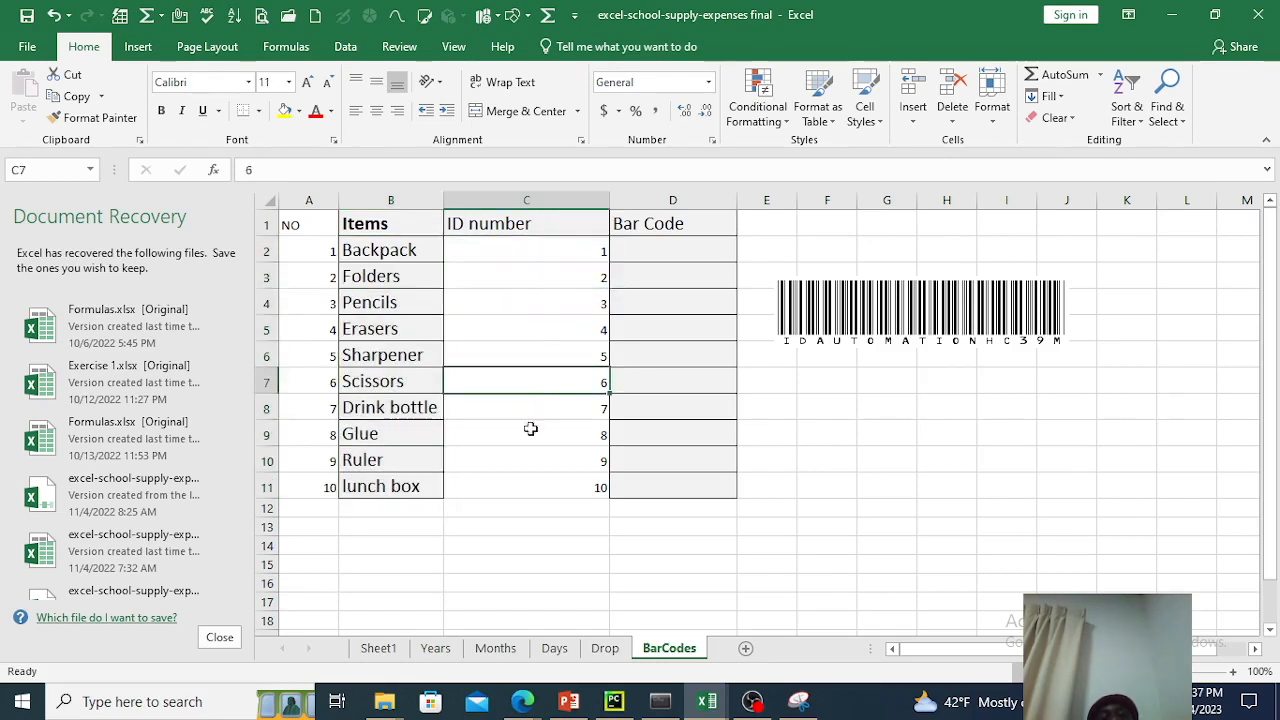
{"action": "left_click", "coordinate": [524, 460]}
{"action": "left_click", "coordinate": [518, 503]}
{"action": "left_click", "coordinate": [521, 483]}
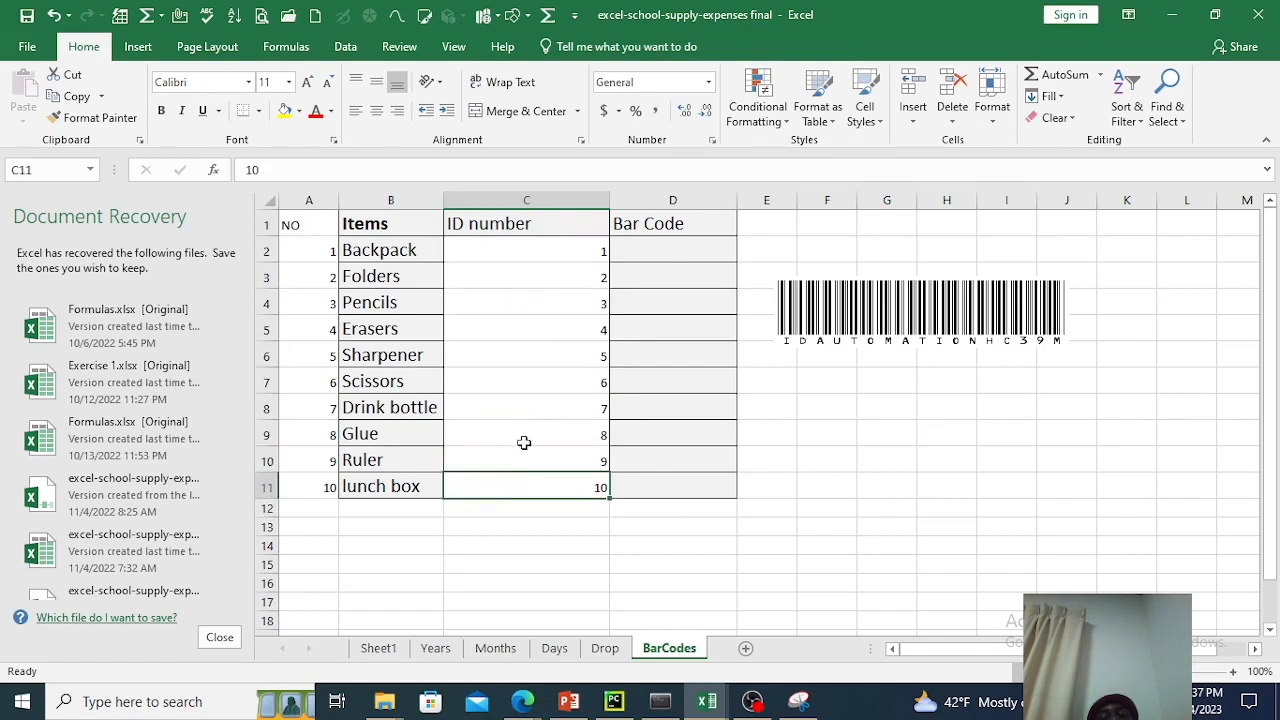
{"action": "left_click", "coordinate": [523, 460]}
{"action": "left_click", "coordinate": [523, 436]}
{"action": "left_click", "coordinate": [523, 405]}
{"action": "left_click", "coordinate": [521, 330]}
{"action": "left_click", "coordinate": [521, 297]}
{"action": "left_click", "coordinate": [516, 272]}
{"action": "left_click", "coordinate": [515, 248]}
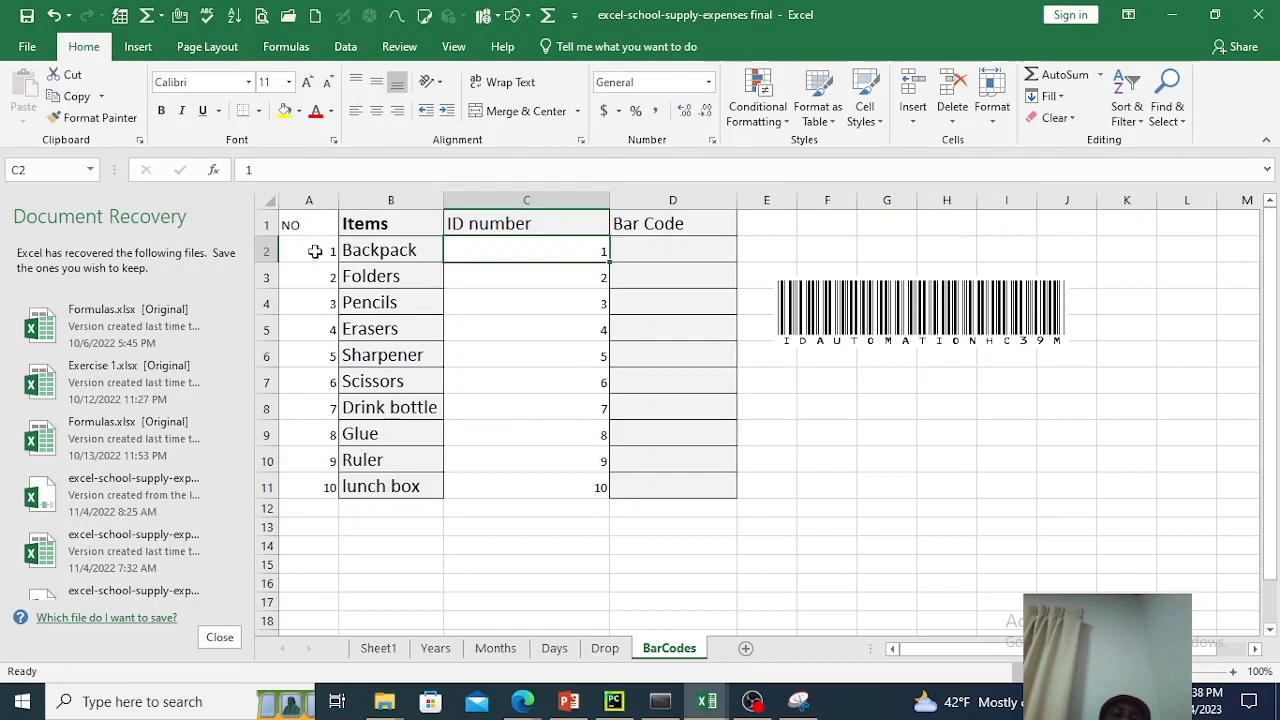
{"action": "left_click", "coordinate": [310, 434]}
{"action": "left_click_drag", "start_coordinate": [308, 492], "coordinate": [323, 257]}
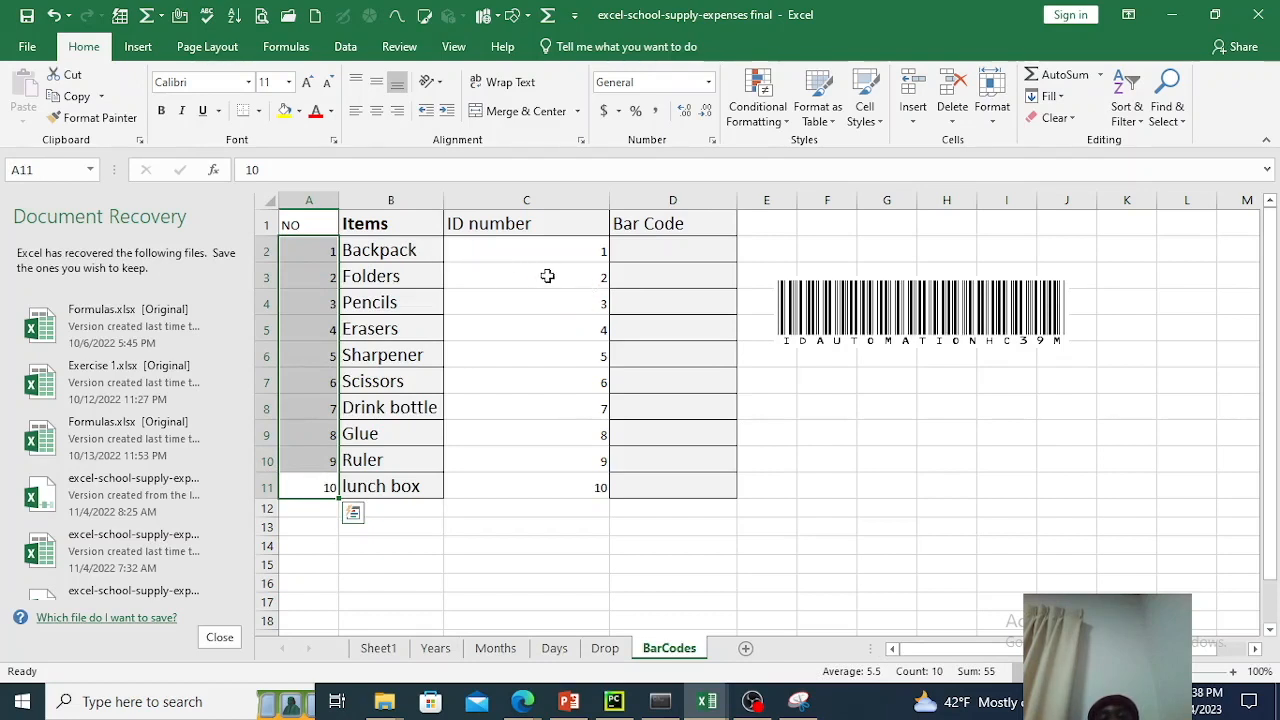
{"action": "left_click", "coordinate": [368, 251]}
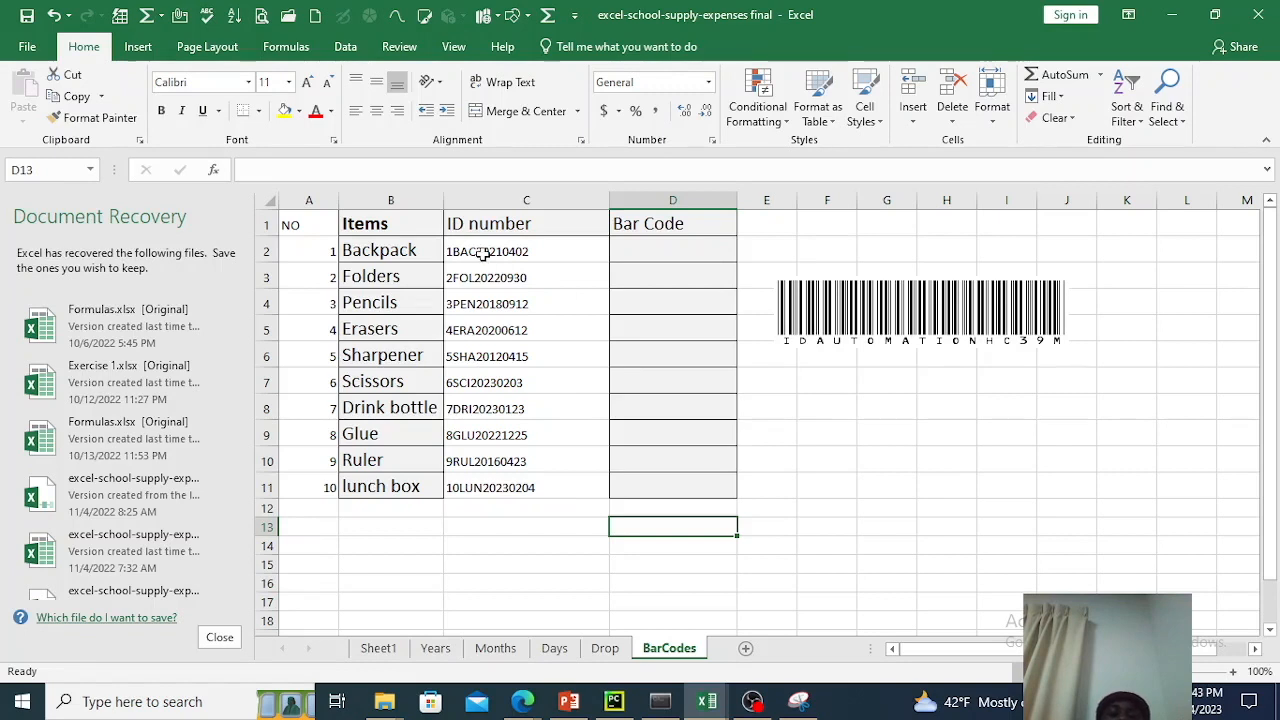
Format the ID numbers in cells C2:C11 as Text.
{"action": "left_click", "coordinate": [483, 254]}
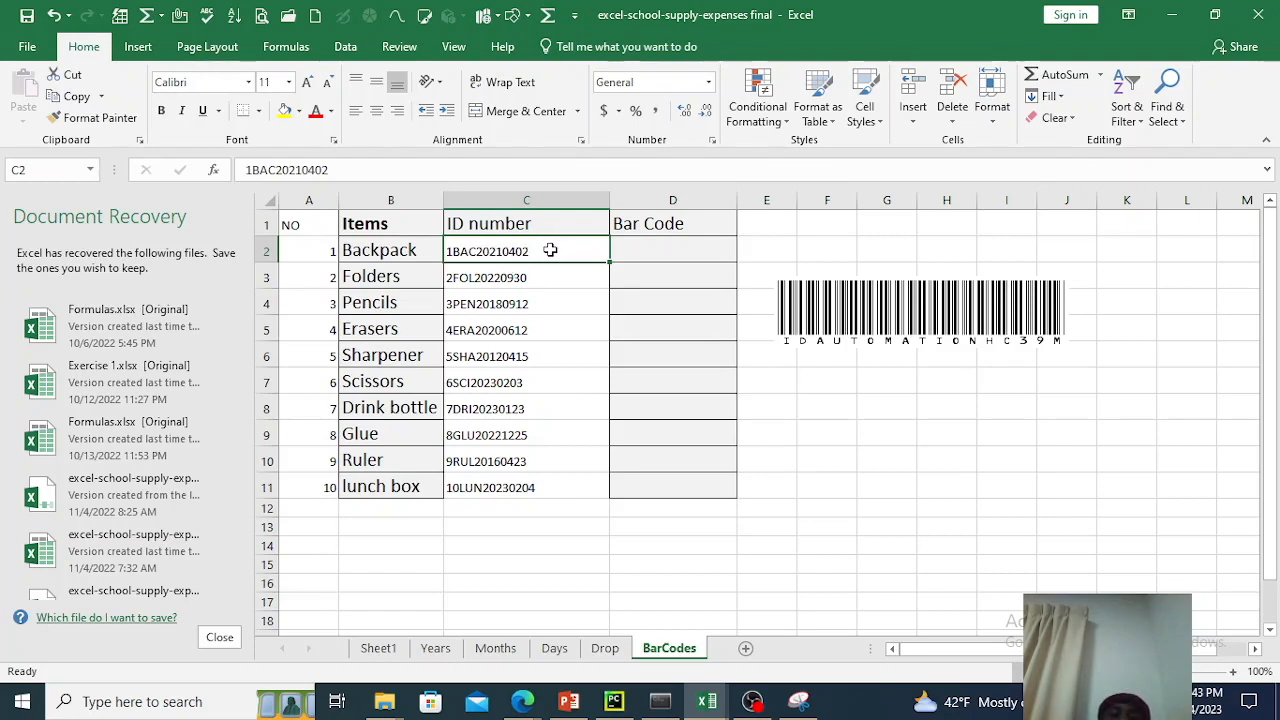
{"action": "left_click_drag", "start_coordinate": [550, 260], "coordinate": [530, 485]}
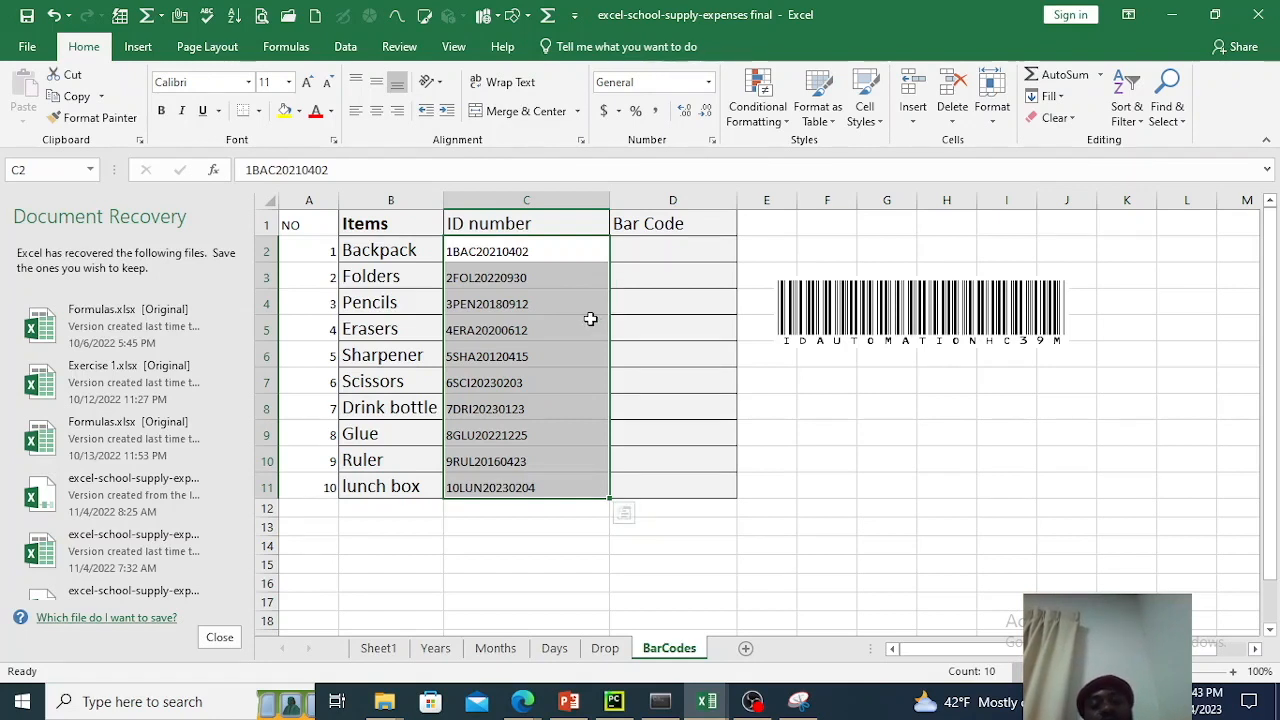
{"action": "left_click", "coordinate": [507, 251]}
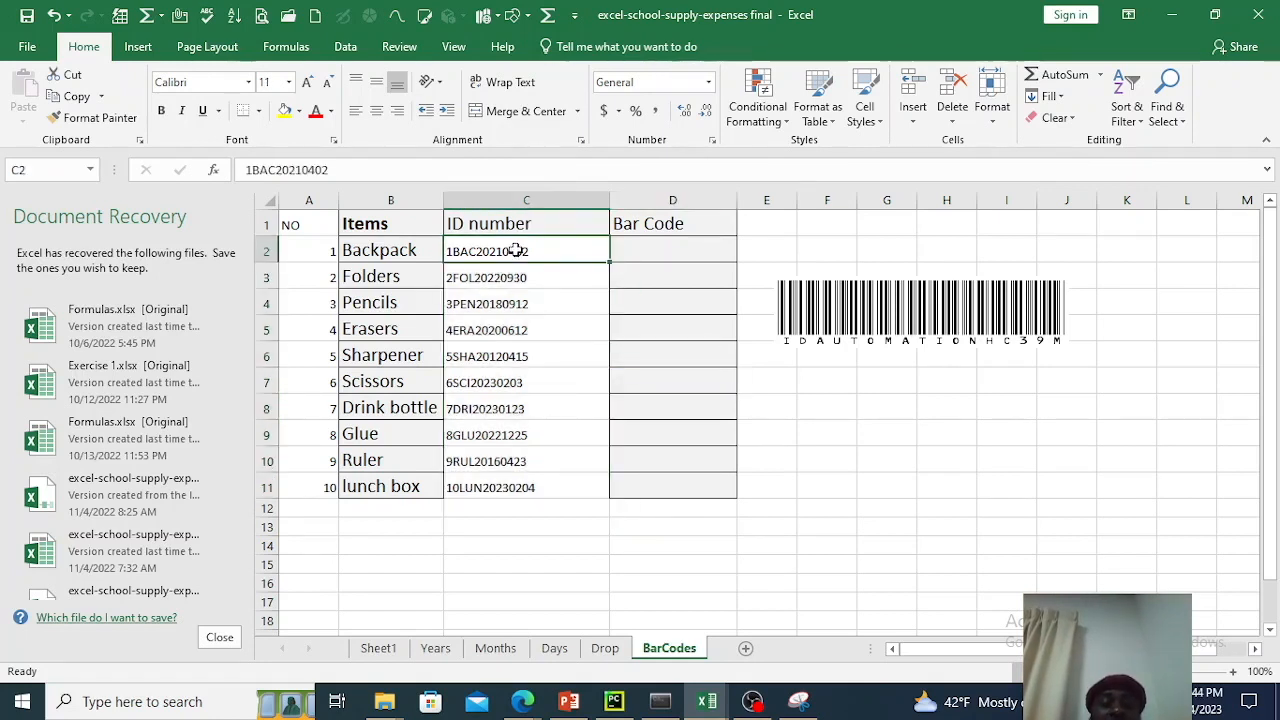
{"action": "left_click_drag", "start_coordinate": [516, 254], "coordinate": [497, 488]}
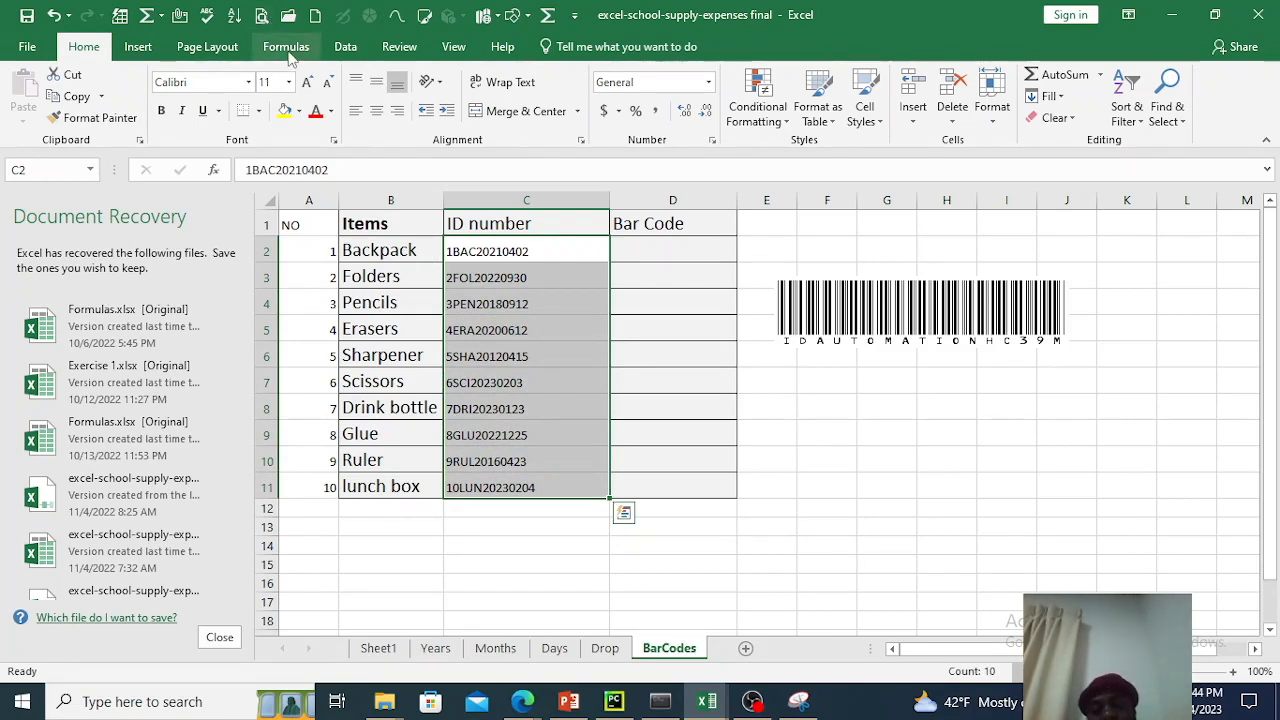
{"action": "right_click", "coordinate": [506, 312]}
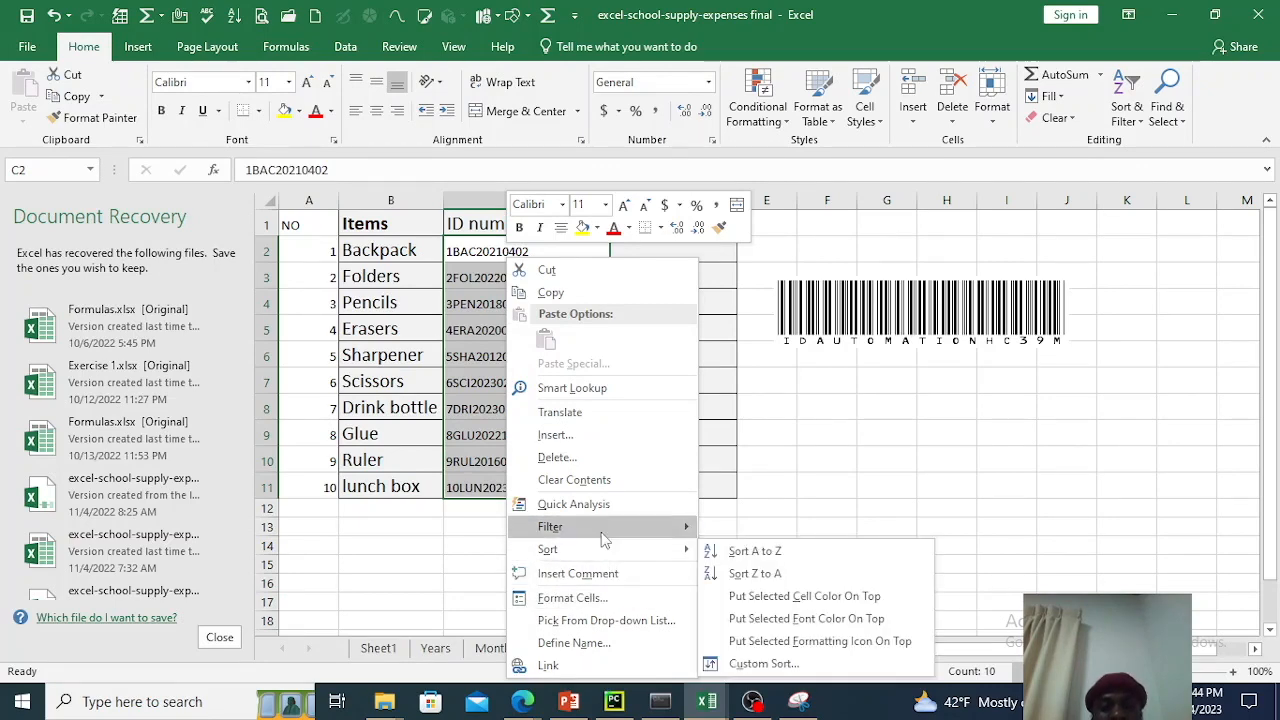
{"action": "left_click", "coordinate": [572, 597]}
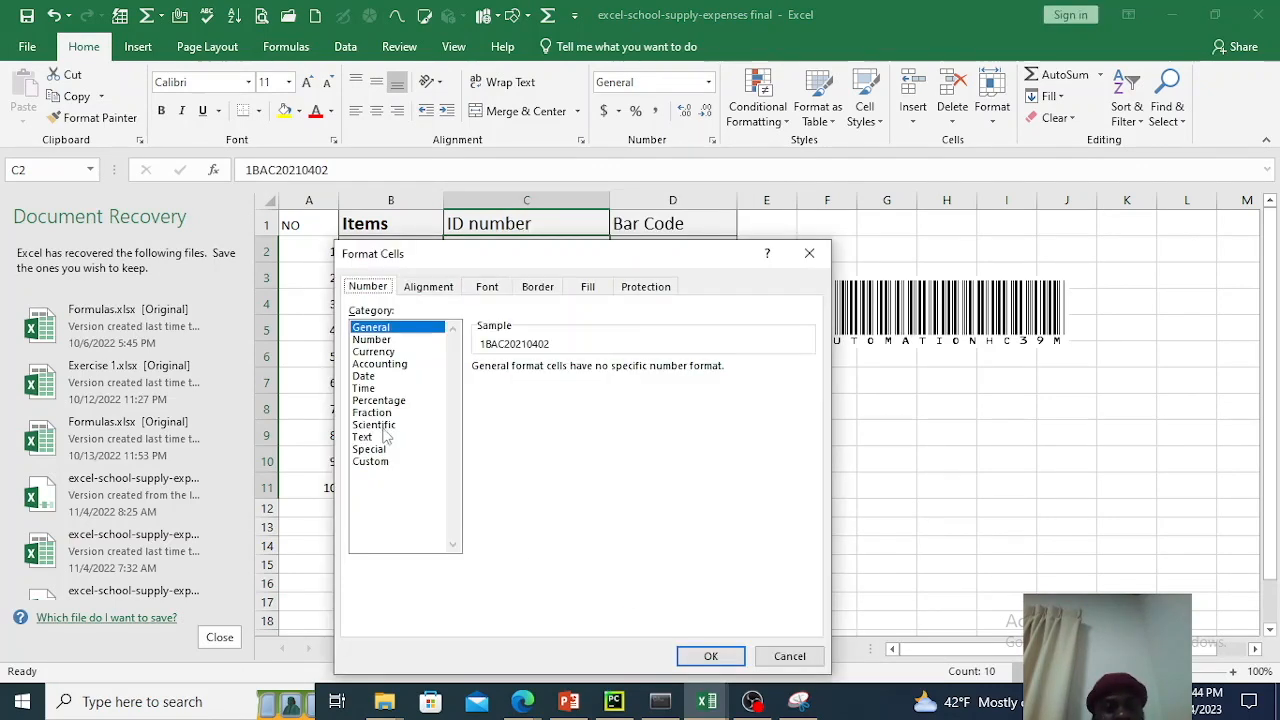
{"action": "left_click", "coordinate": [362, 437]}
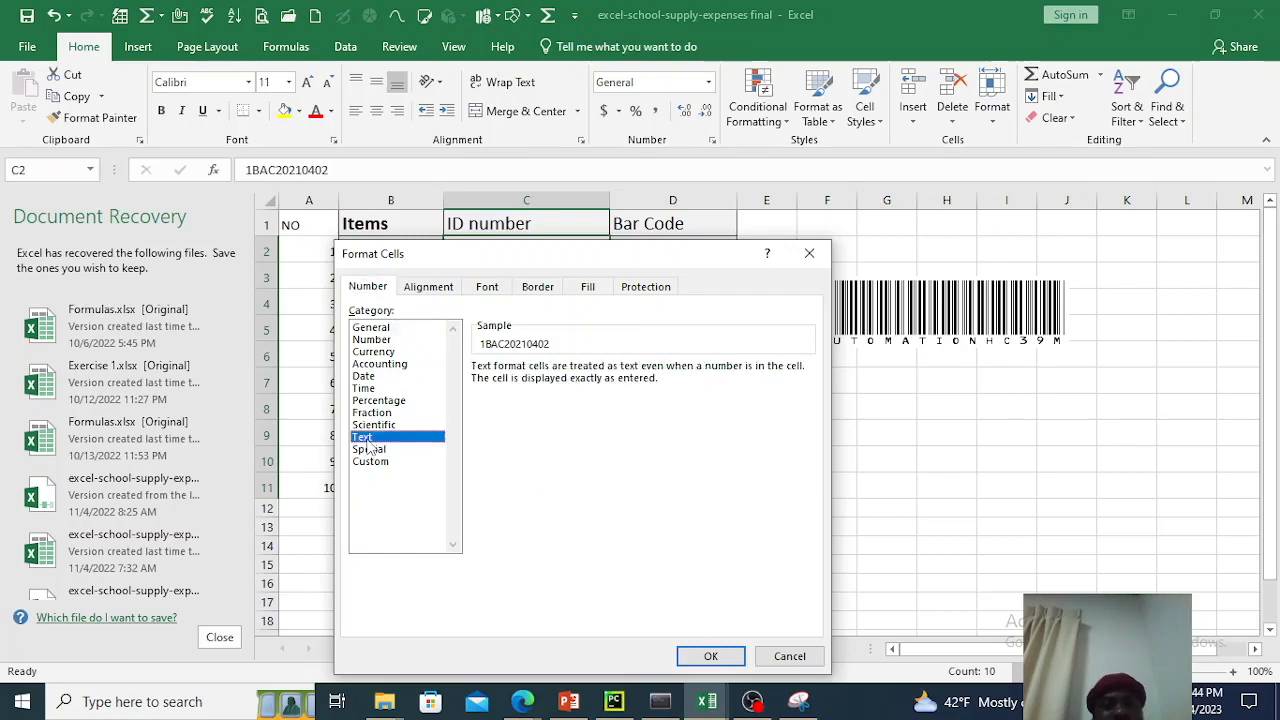
{"action": "left_click", "coordinate": [716, 654]}
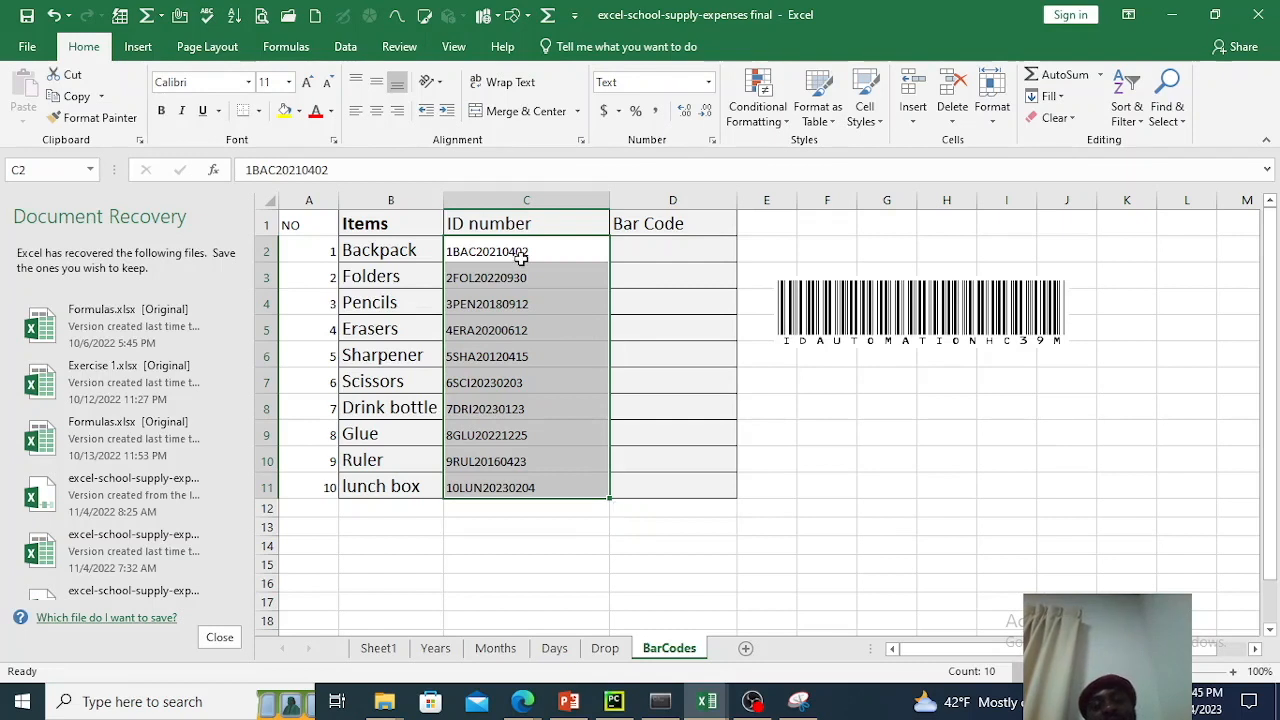
Enter the formula ="("&C2&")" in cell D2 to wrap the Backpack's ID number in parentheses.
{"action": "left_click", "coordinate": [683, 250]}
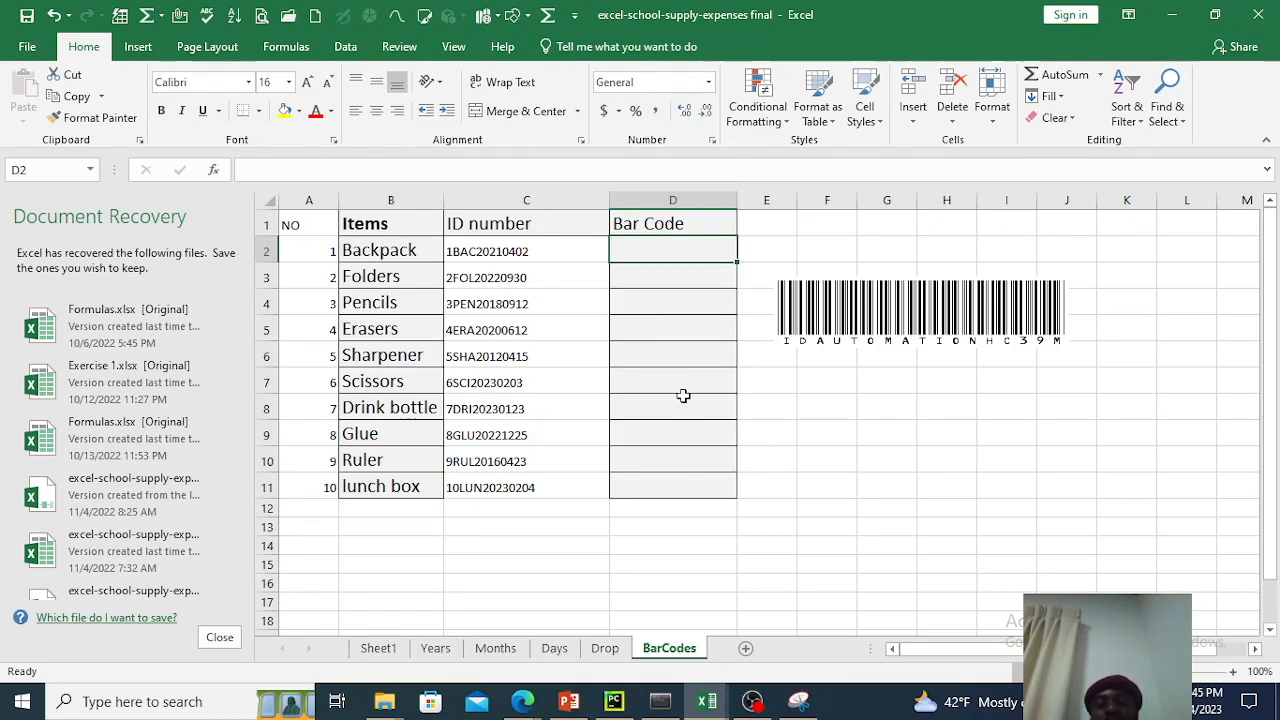
{"action": "left_click", "coordinate": [683, 276]}
{"action": "left_click", "coordinate": [683, 255]}
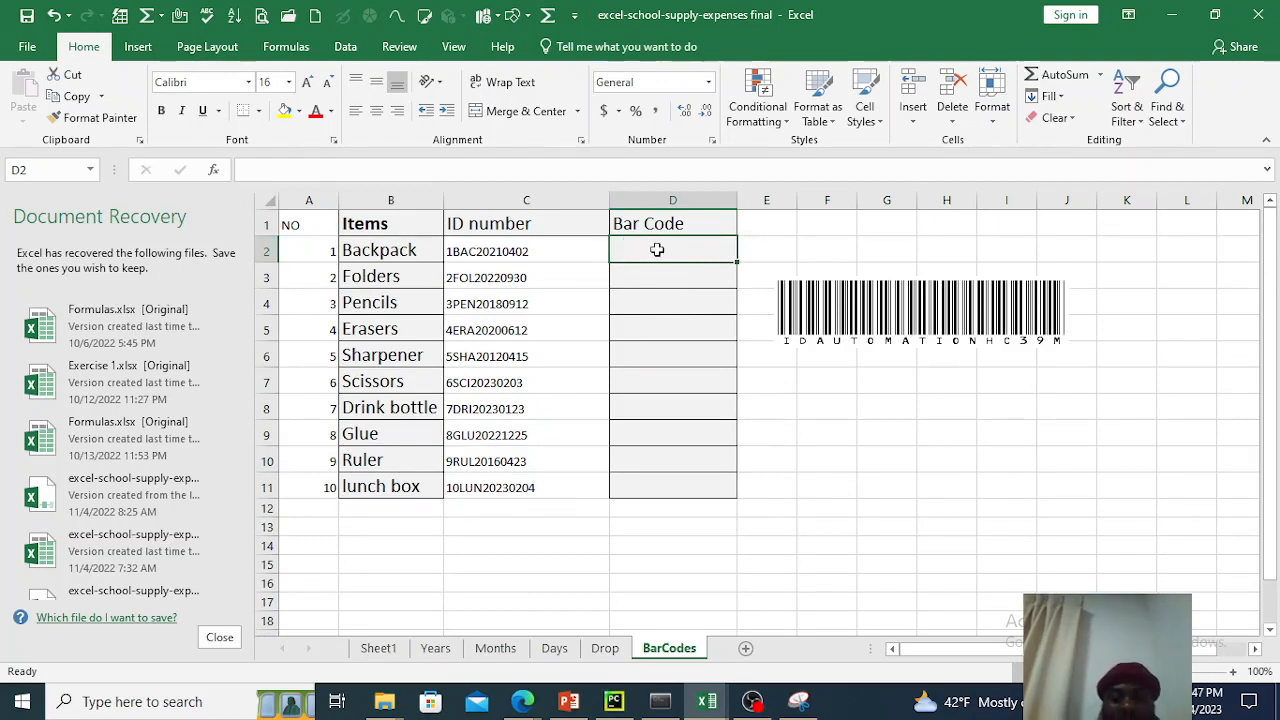
{"action": "type", "text": "="}
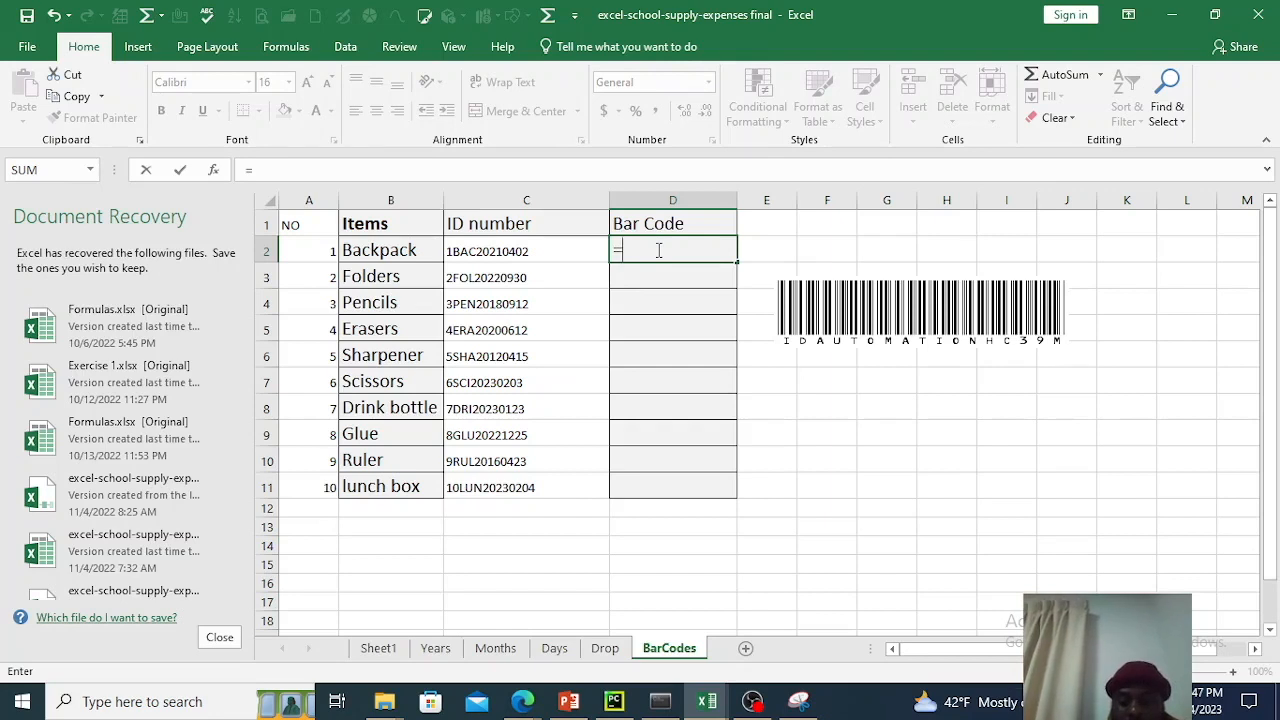
{"action": "type", "text": "'"}
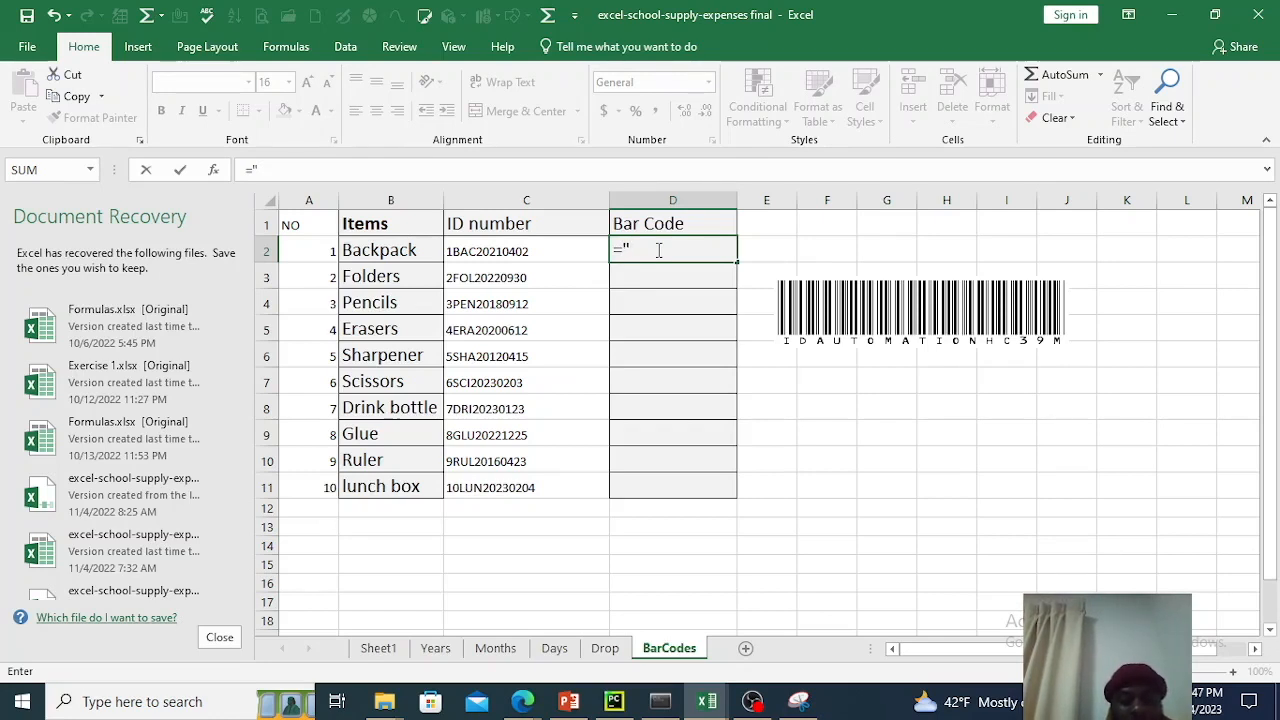
{"action": "type", "text": "("}
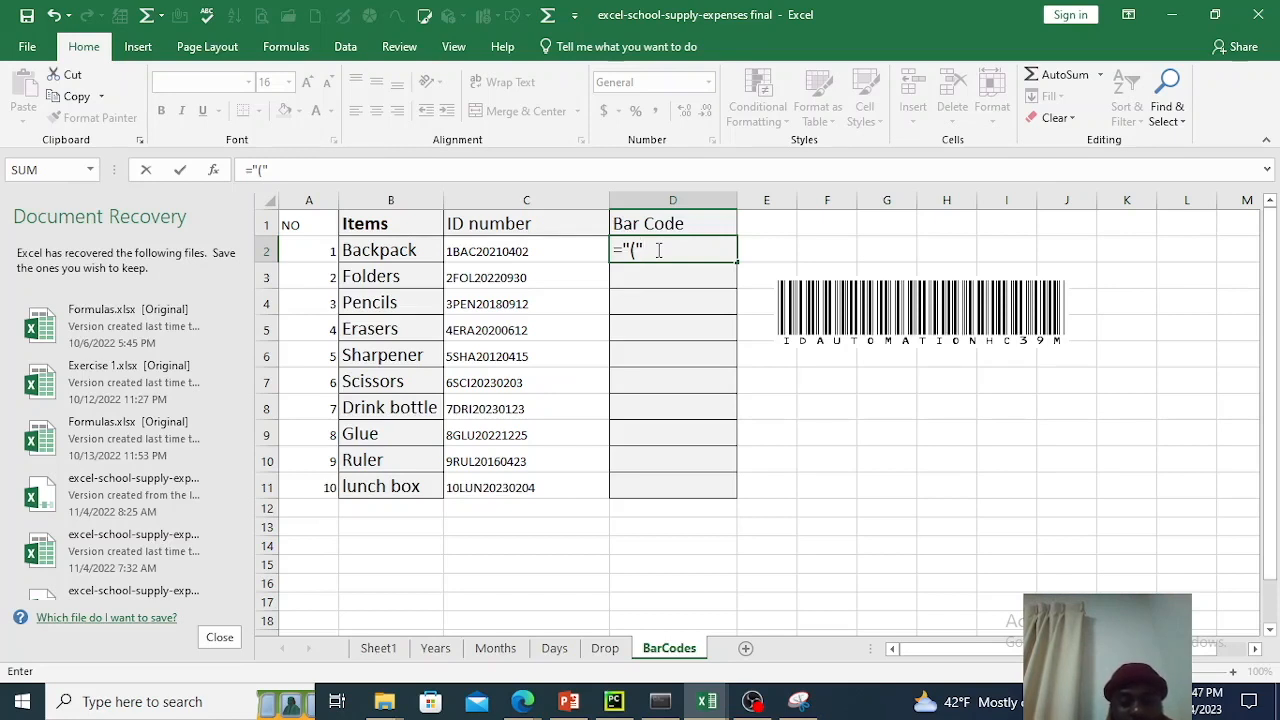
{"action": "type", "text": "&"}
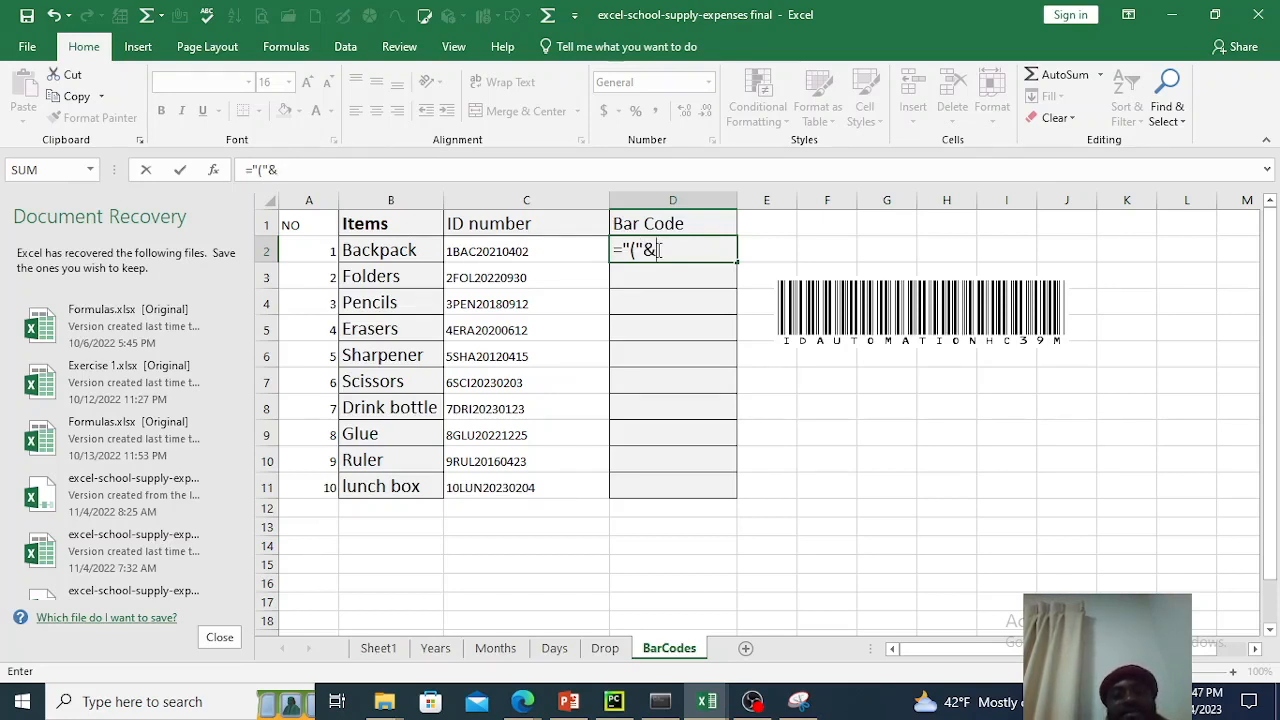
{"action": "left_click", "coordinate": [555, 251]}
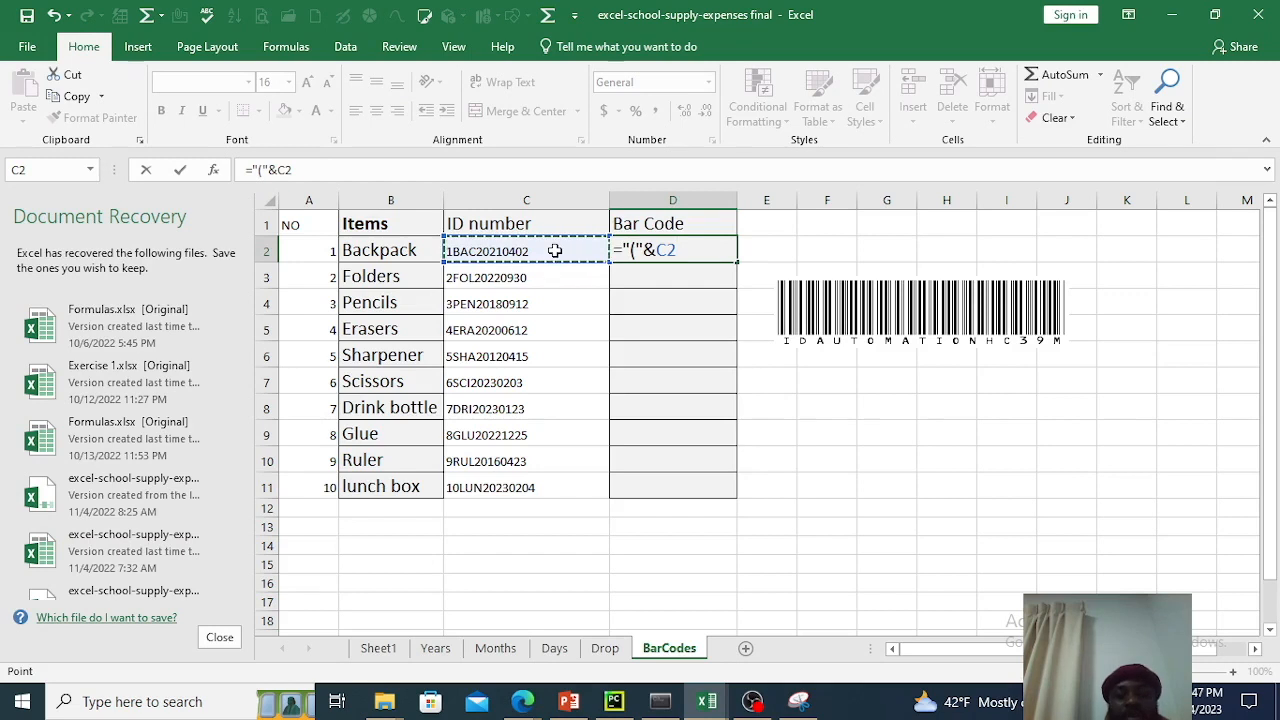
{"action": "type", "text": "&"}
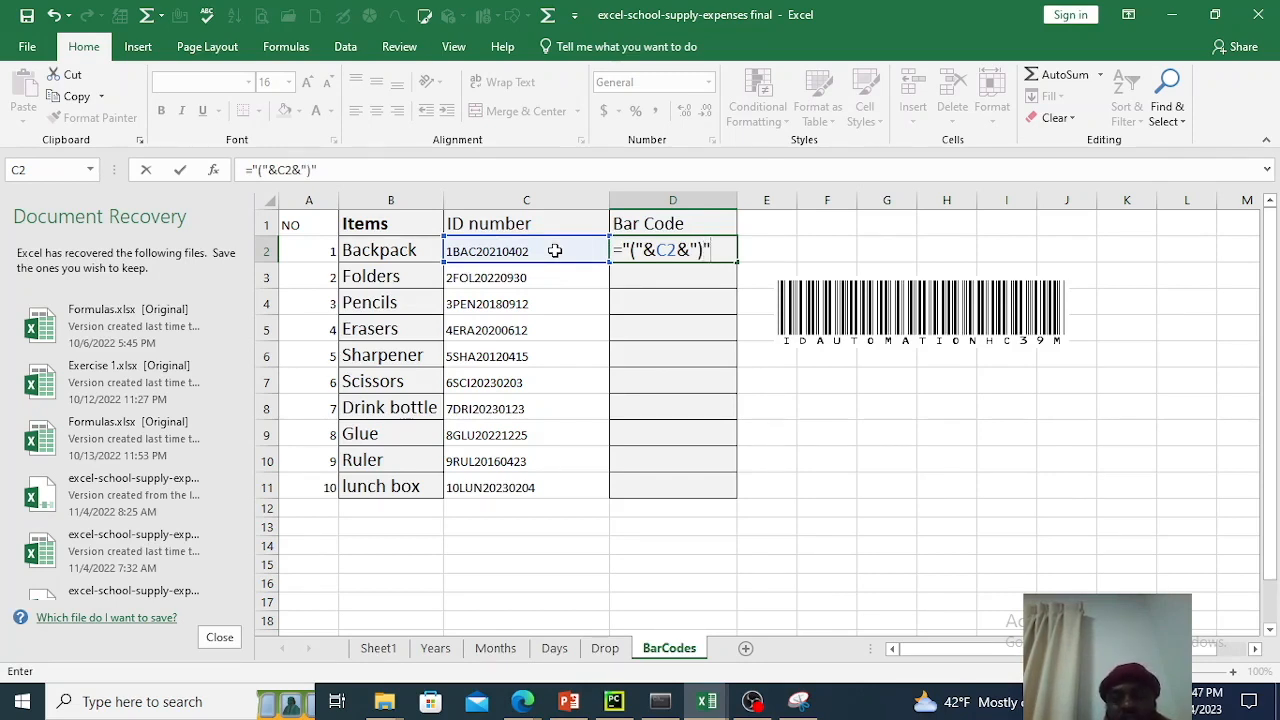
{"action": "key", "text": "Return"}
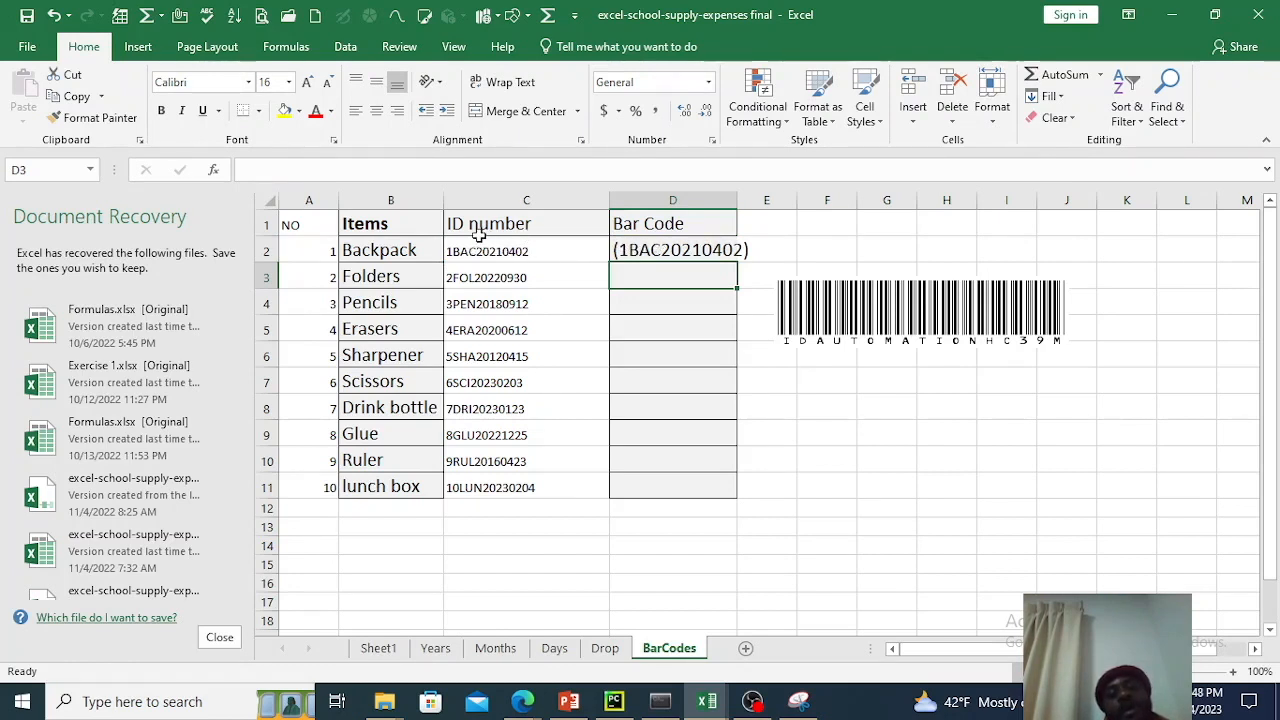
Fill the Bar Code formula from D2 down to D11 and fit column D's width to its contents.
{"action": "left_click", "coordinate": [671, 249]}
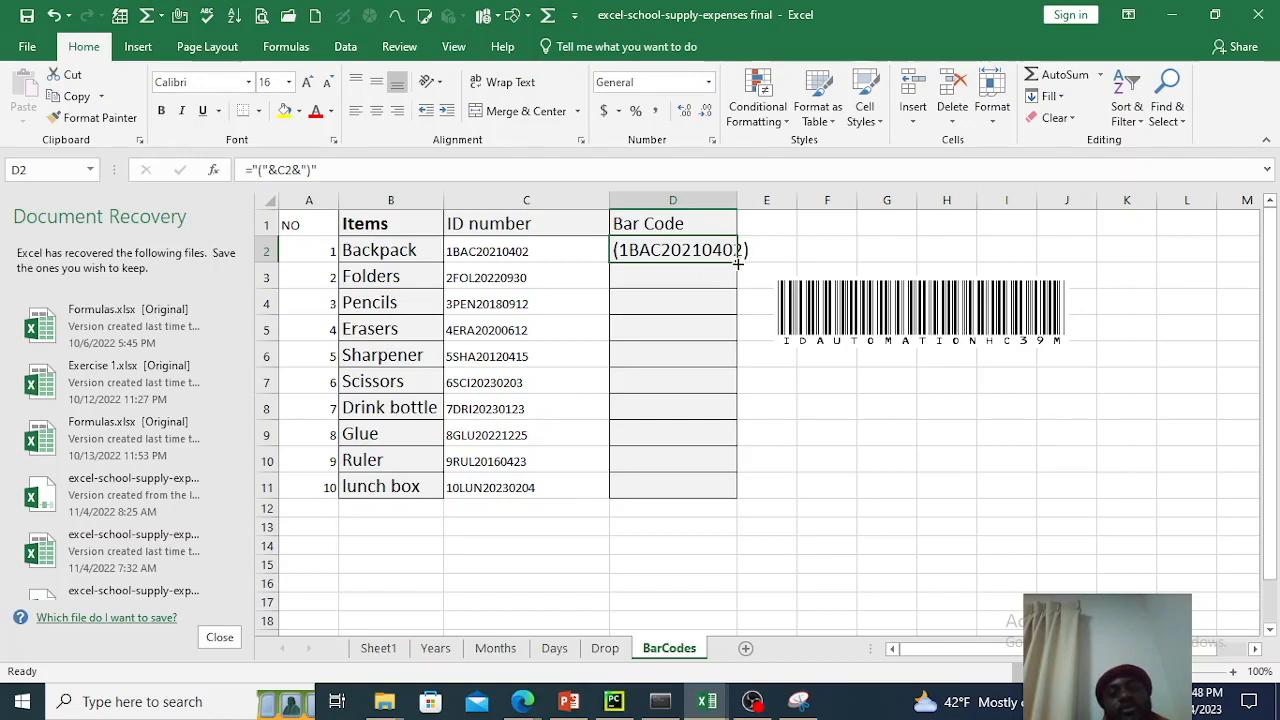
{"action": "left_click_drag", "start_coordinate": [737, 262], "coordinate": [712, 497]}
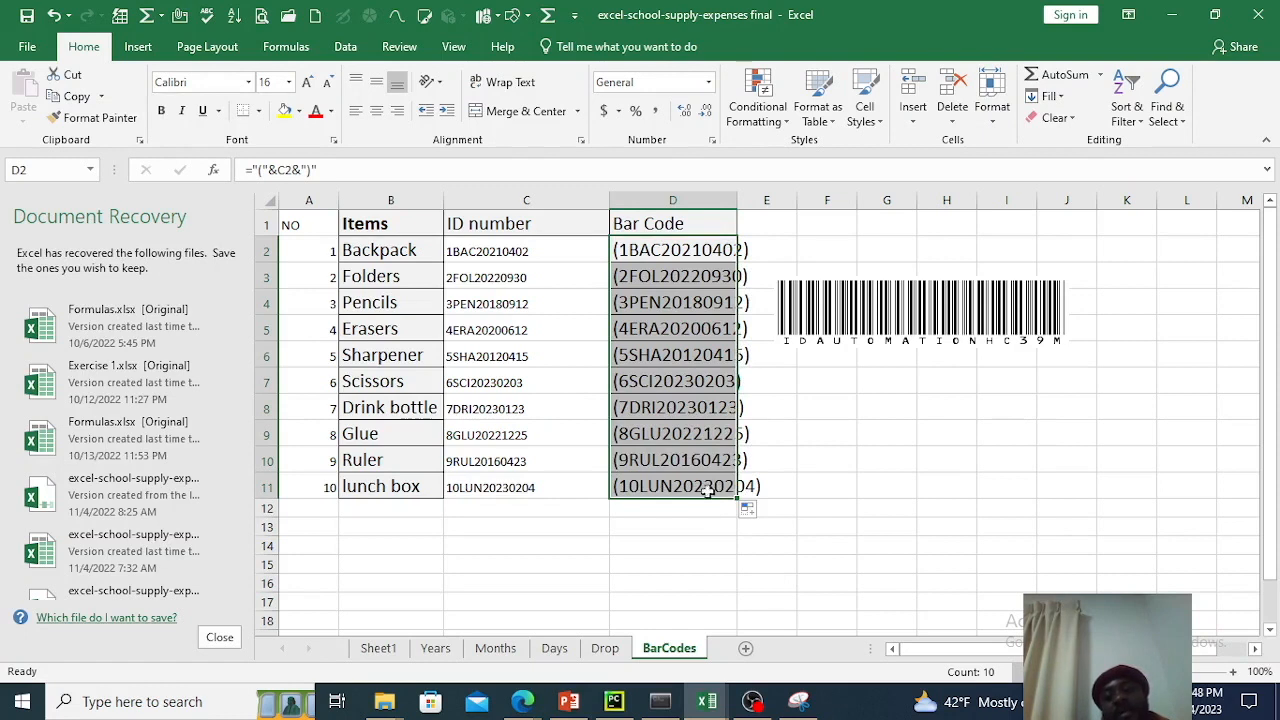
{"action": "double_click", "coordinate": [734, 200]}
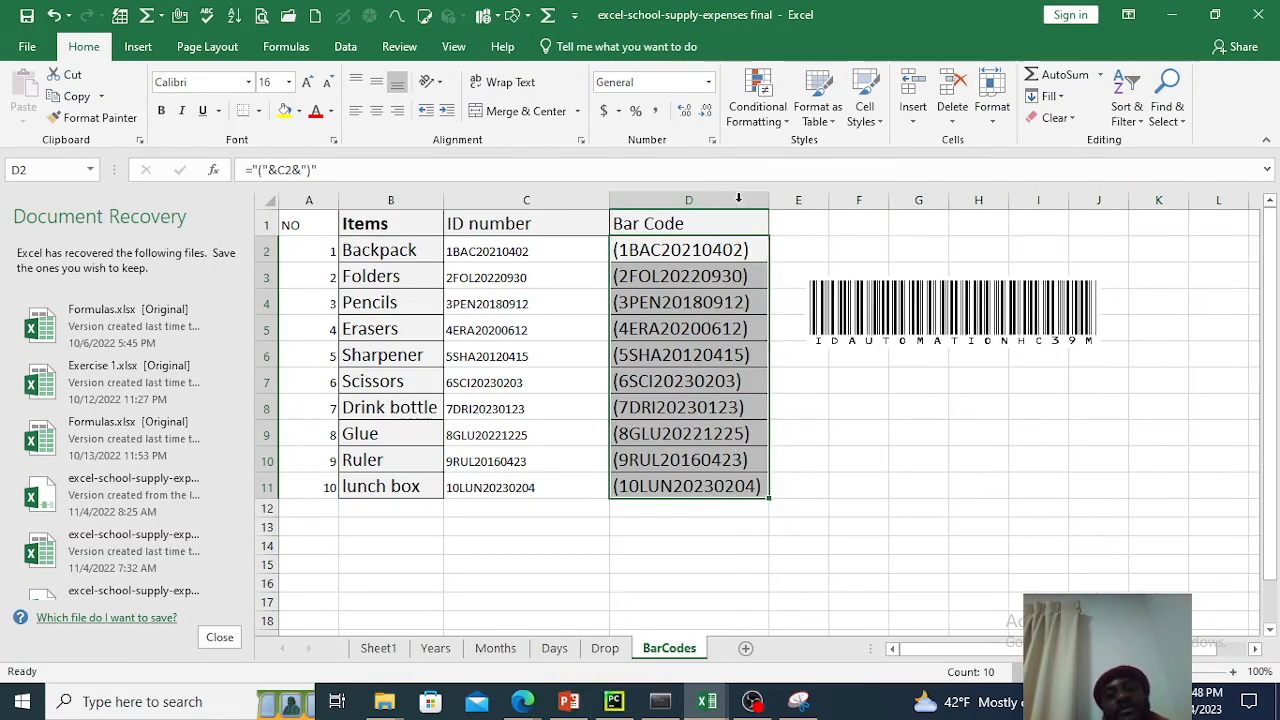
{"action": "left_click", "coordinate": [838, 430]}
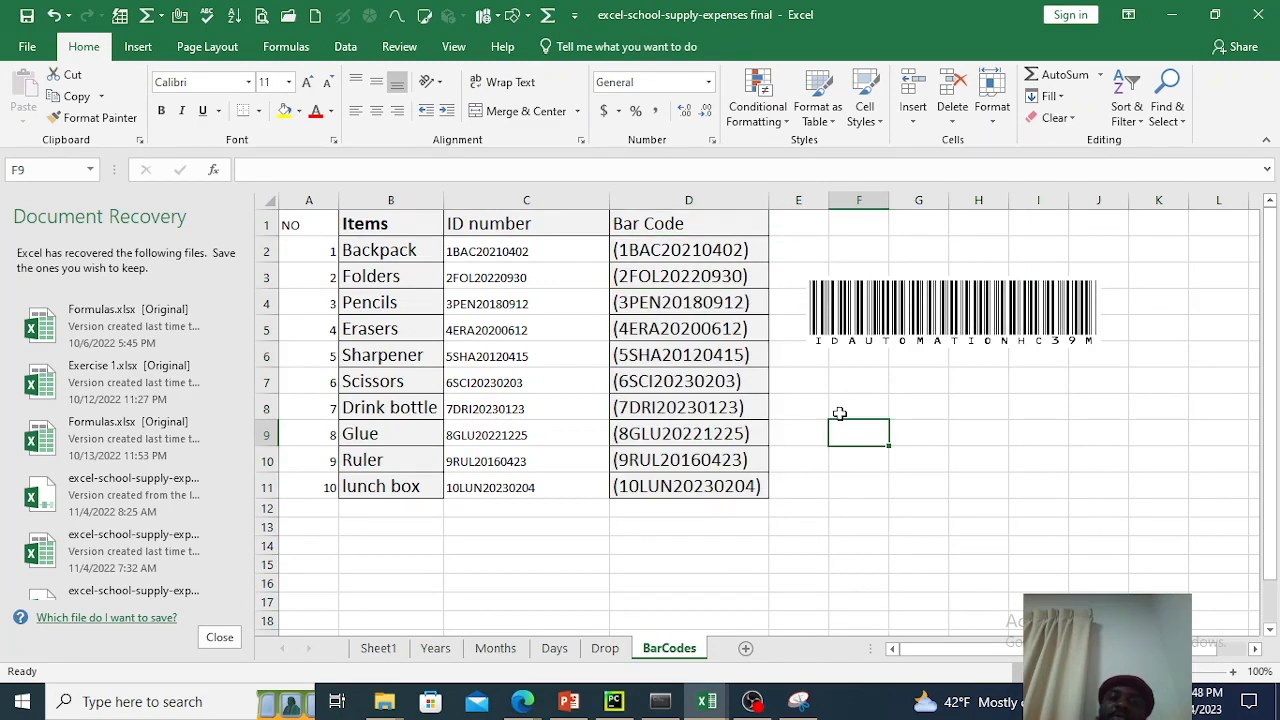
Check the copied formulas in the Bar Code column from row 3 down to row 11.
{"action": "left_click", "coordinate": [681, 275]}
{"action": "left_click", "coordinate": [686, 338]}
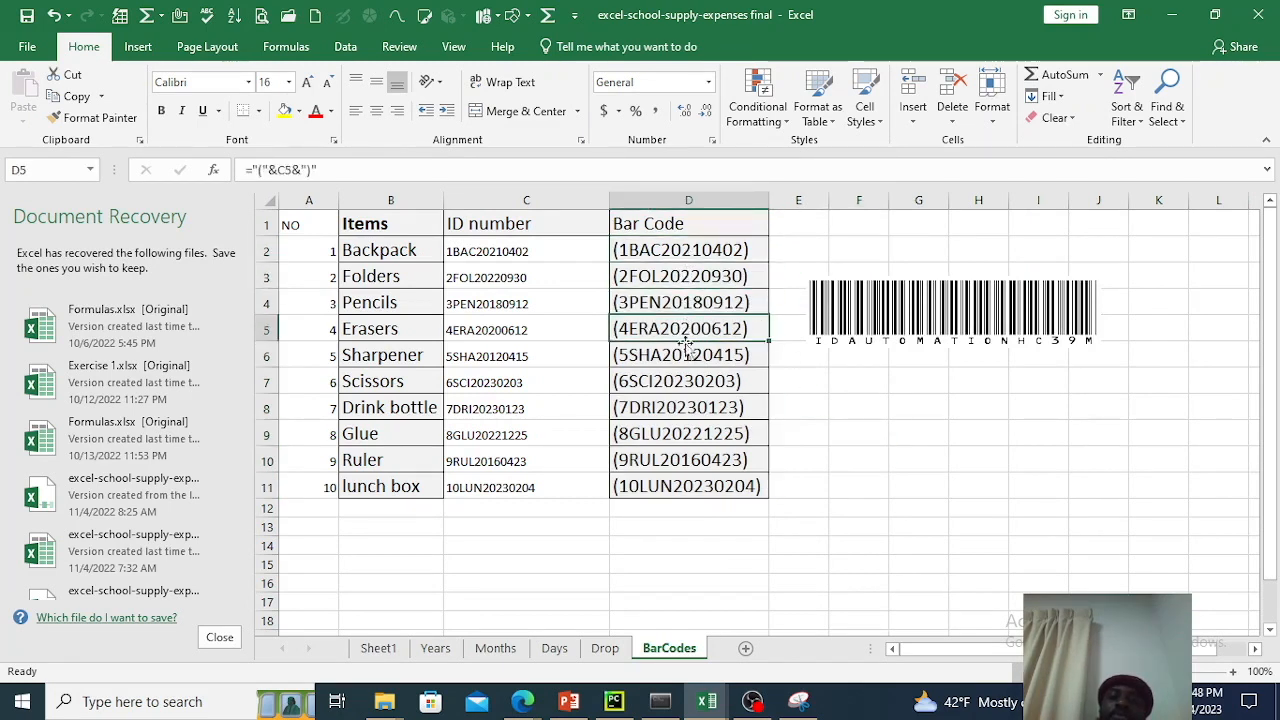
{"action": "left_click", "coordinate": [686, 410]}
{"action": "left_click", "coordinate": [686, 462]}
{"action": "left_click", "coordinate": [686, 490]}
{"action": "left_click", "coordinate": [686, 460]}
{"action": "left_click", "coordinate": [686, 408]}
{"action": "left_click", "coordinate": [686, 381]}
{"action": "left_click", "coordinate": [686, 355]}
{"action": "left_click", "coordinate": [686, 329]}
{"action": "left_click", "coordinate": [688, 302]}
{"action": "left_click", "coordinate": [690, 280]}
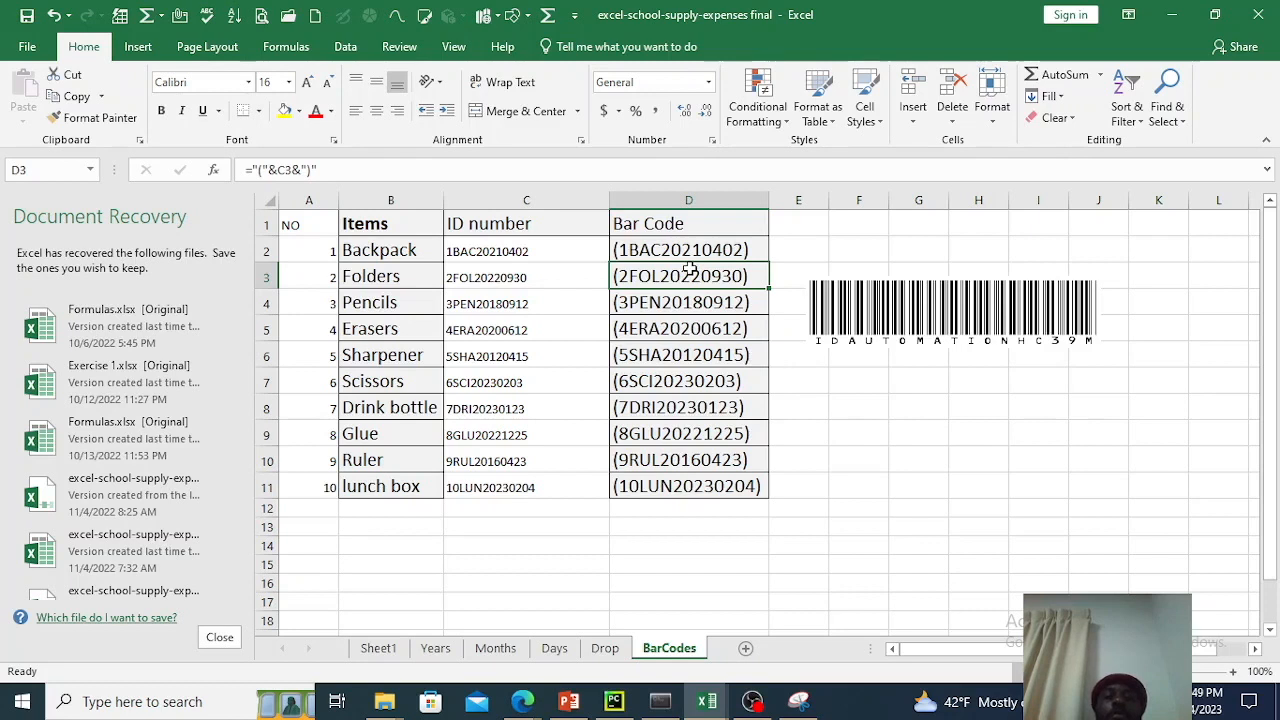
{"action": "left_click", "coordinate": [688, 408]}
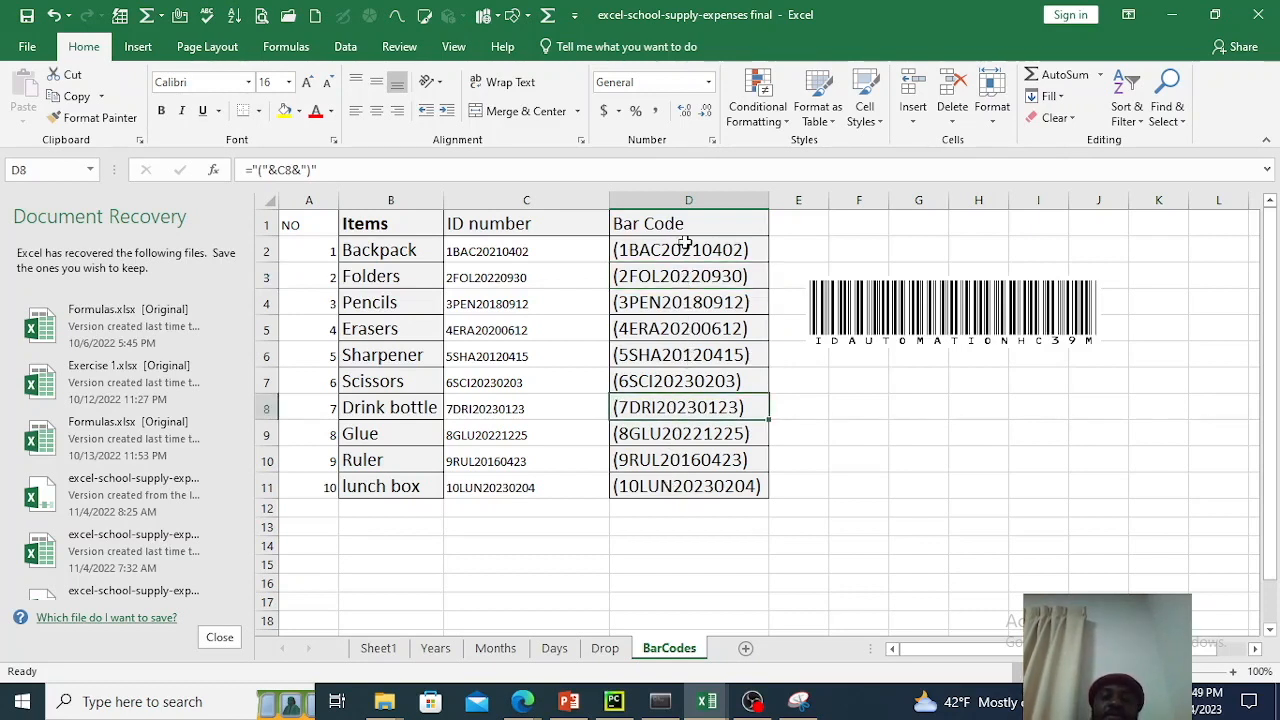
Look through the available fonts beginning with "i" for the Bar Code cells D2:D11.
{"action": "left_click_drag", "start_coordinate": [686, 252], "coordinate": [663, 476]}
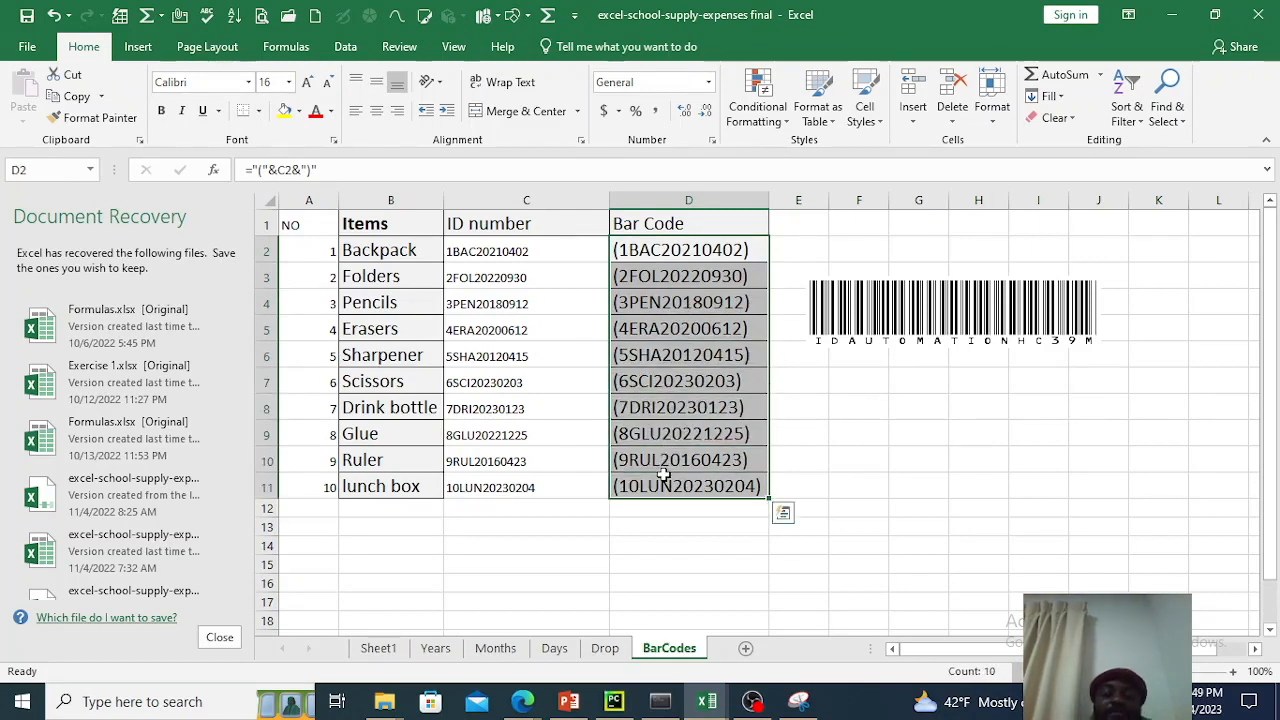
{"action": "left_click", "coordinate": [249, 84]}
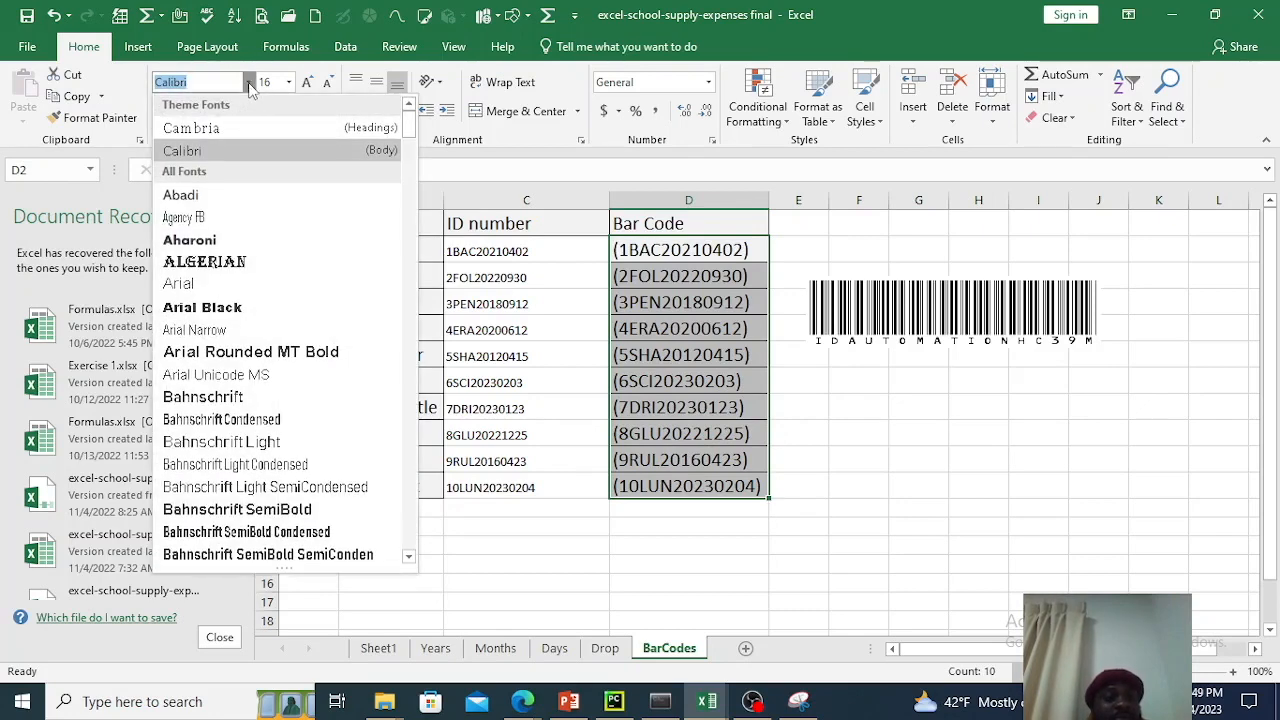
{"action": "type", "text": "i"}
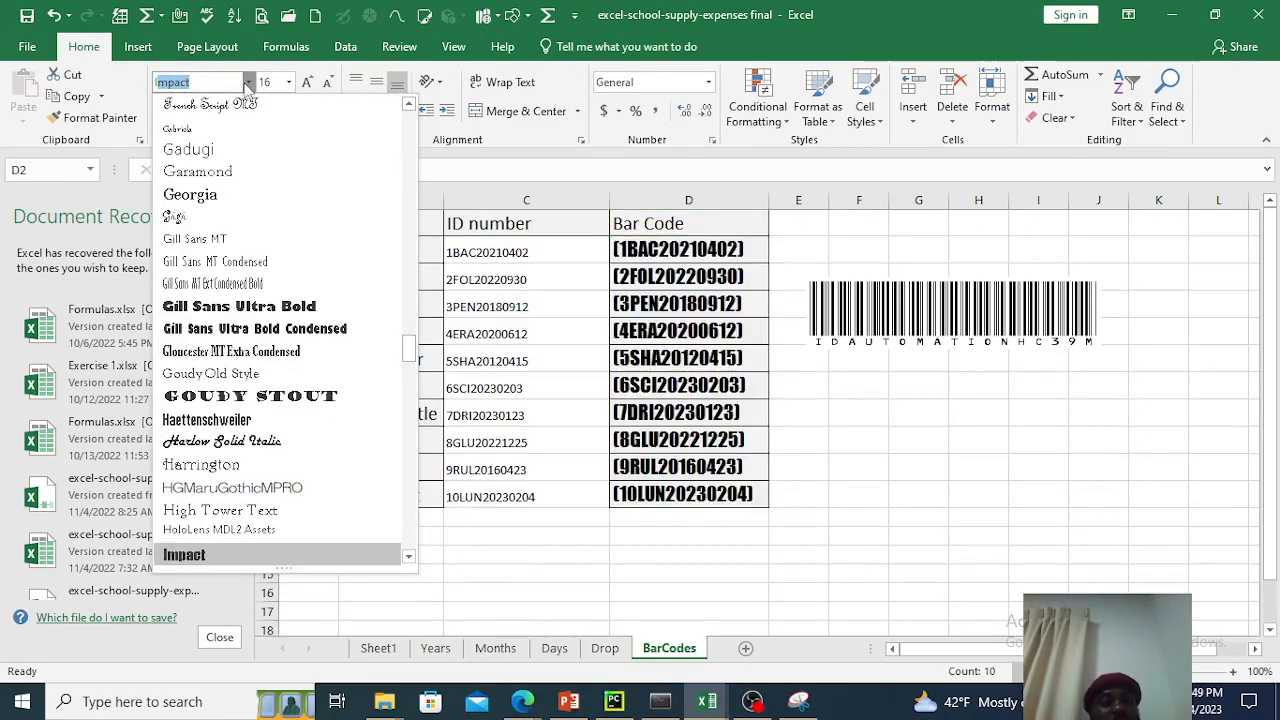
Switch to the idautomationhc39m folder in File Explorer and extract the idautomationhc39m archive into that same folder.
{"action": "mouse_move", "coordinate": [386, 714]}
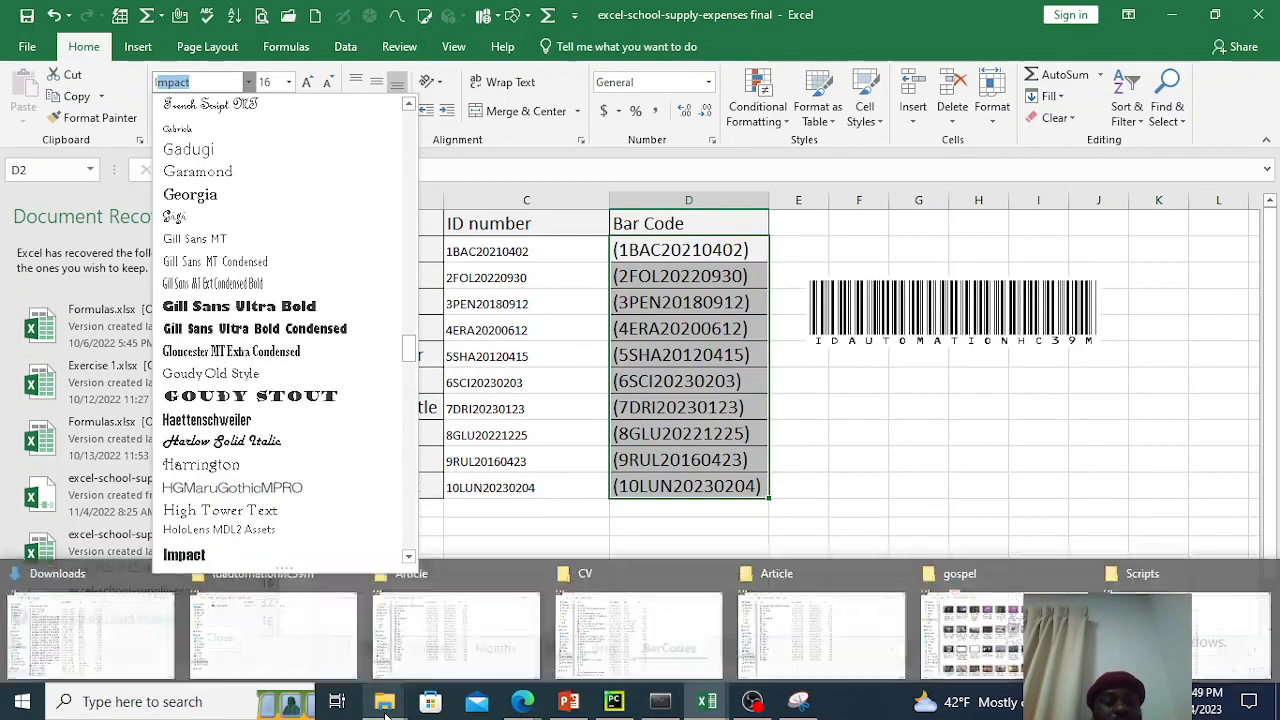
{"action": "left_click", "coordinate": [300, 633]}
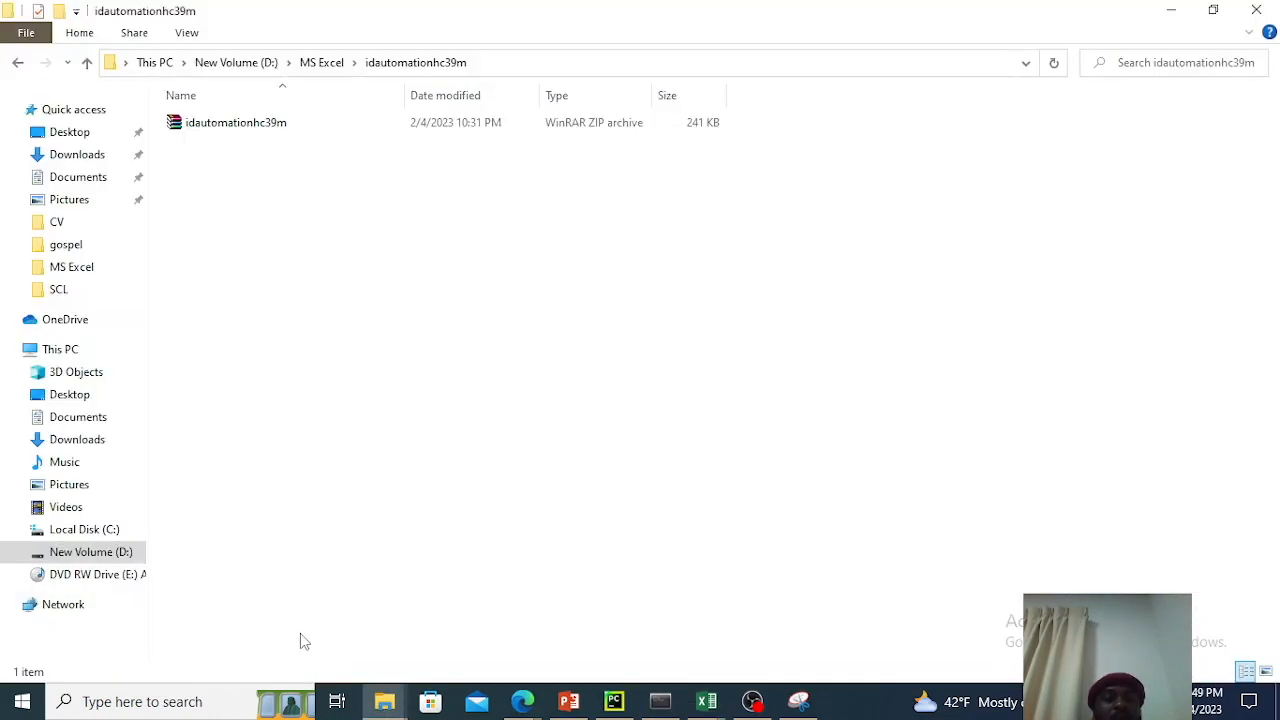
{"action": "double_click", "coordinate": [238, 125]}
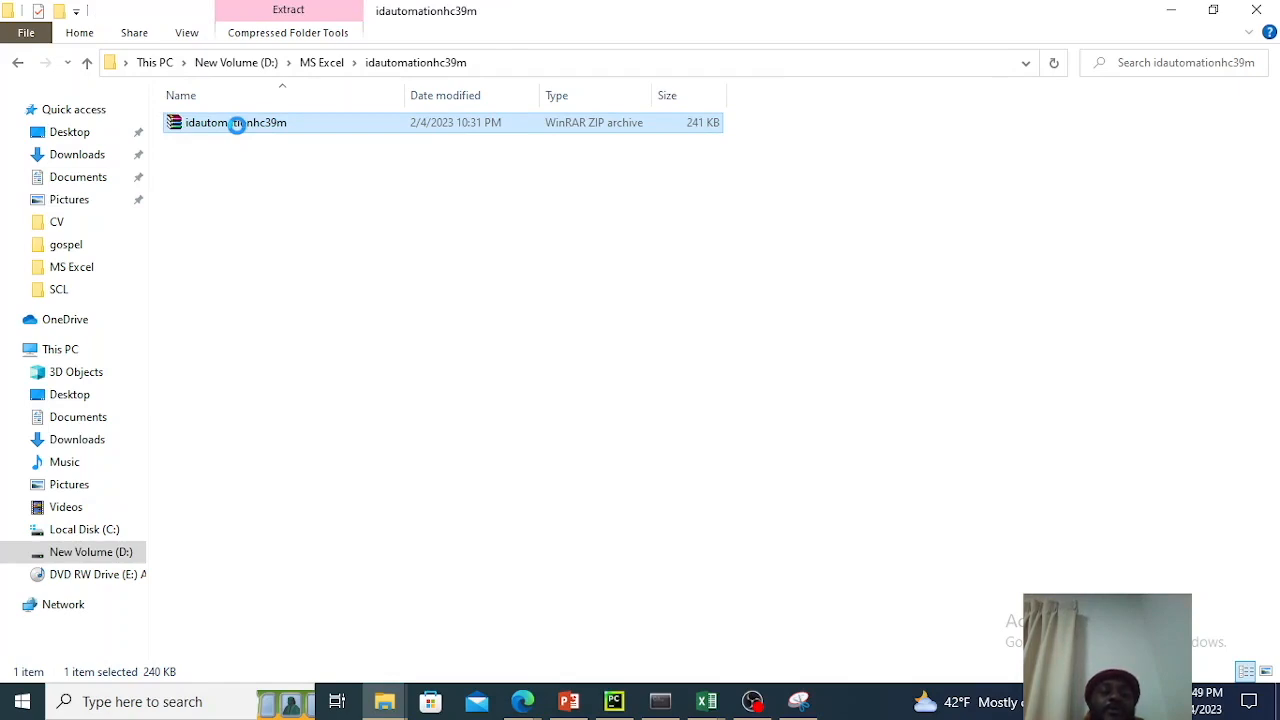
{"action": "right_click", "coordinate": [238, 127]}
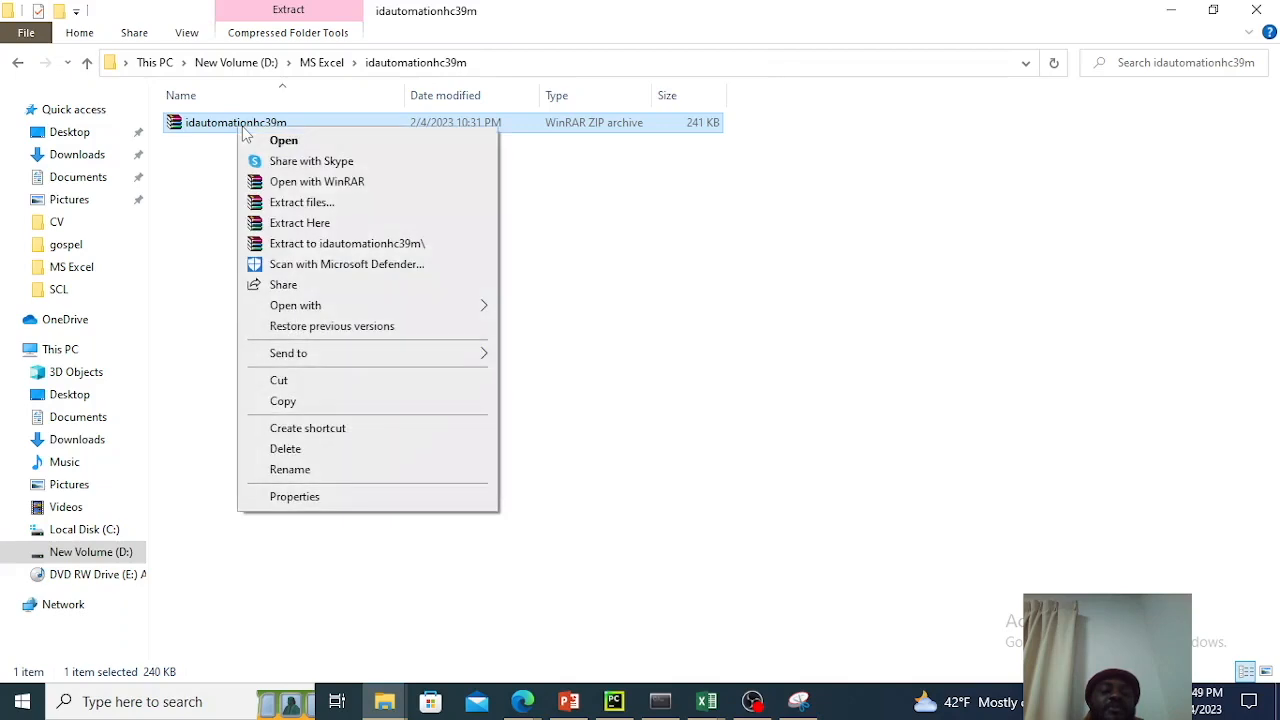
{"action": "left_click", "coordinate": [300, 223]}
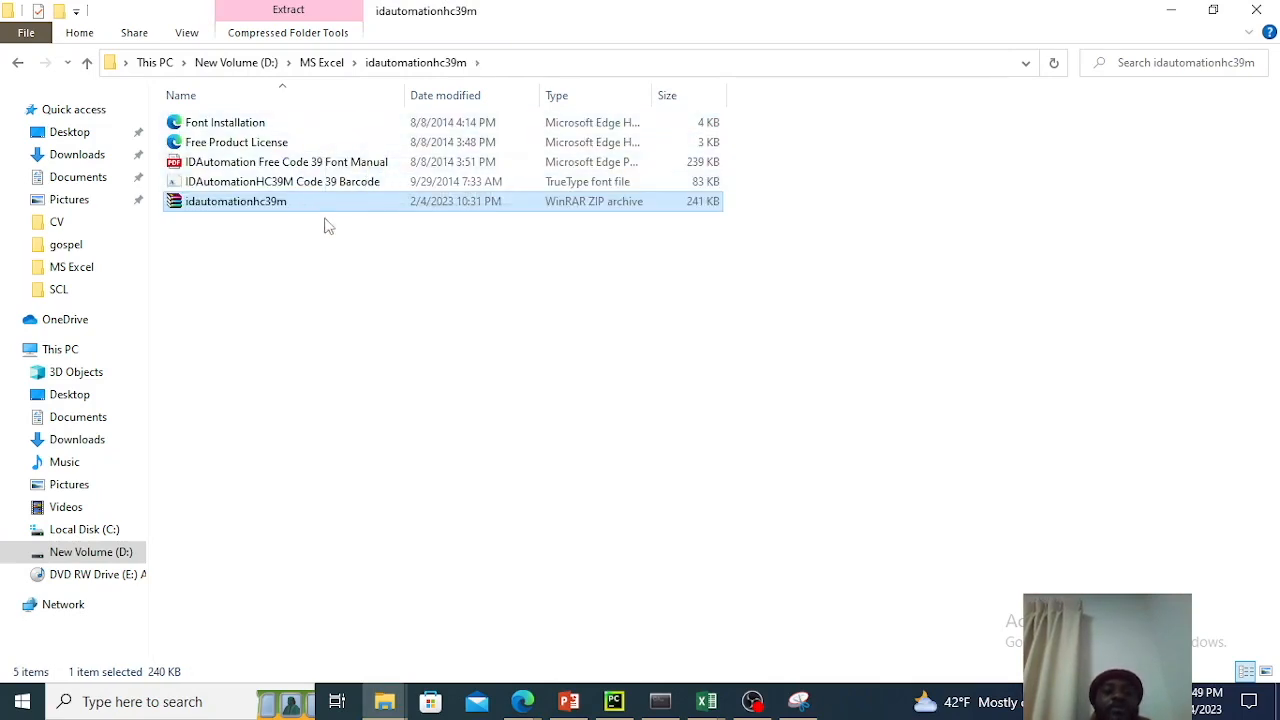
Open the IDAutomation Free Code 39 Font Manual PDF for viewing, and minimize the browser window.
{"action": "double_click", "coordinate": [294, 163]}
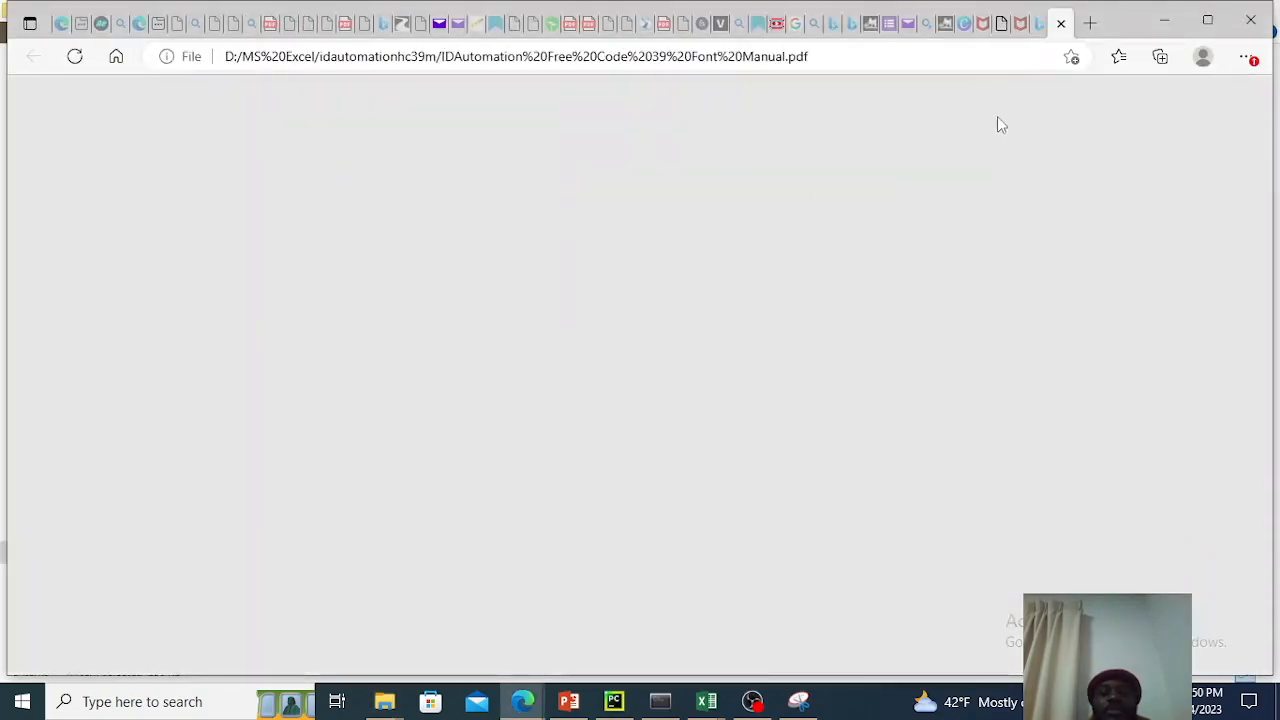
{"action": "scroll", "coordinate": [818, 424], "scroll_direction": "down", "scroll_amount": 5}
{"action": "scroll", "coordinate": [822, 422], "scroll_direction": "up", "scroll_amount": 5}
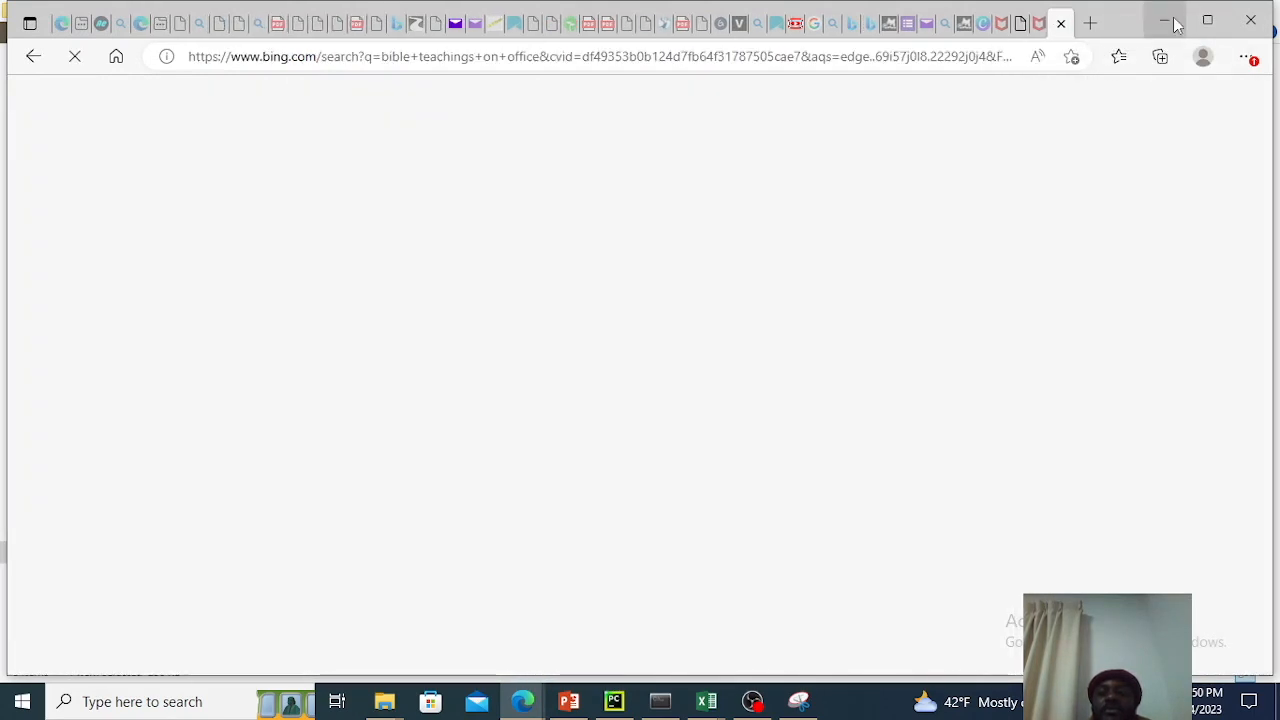
{"action": "left_click", "coordinate": [1166, 22]}
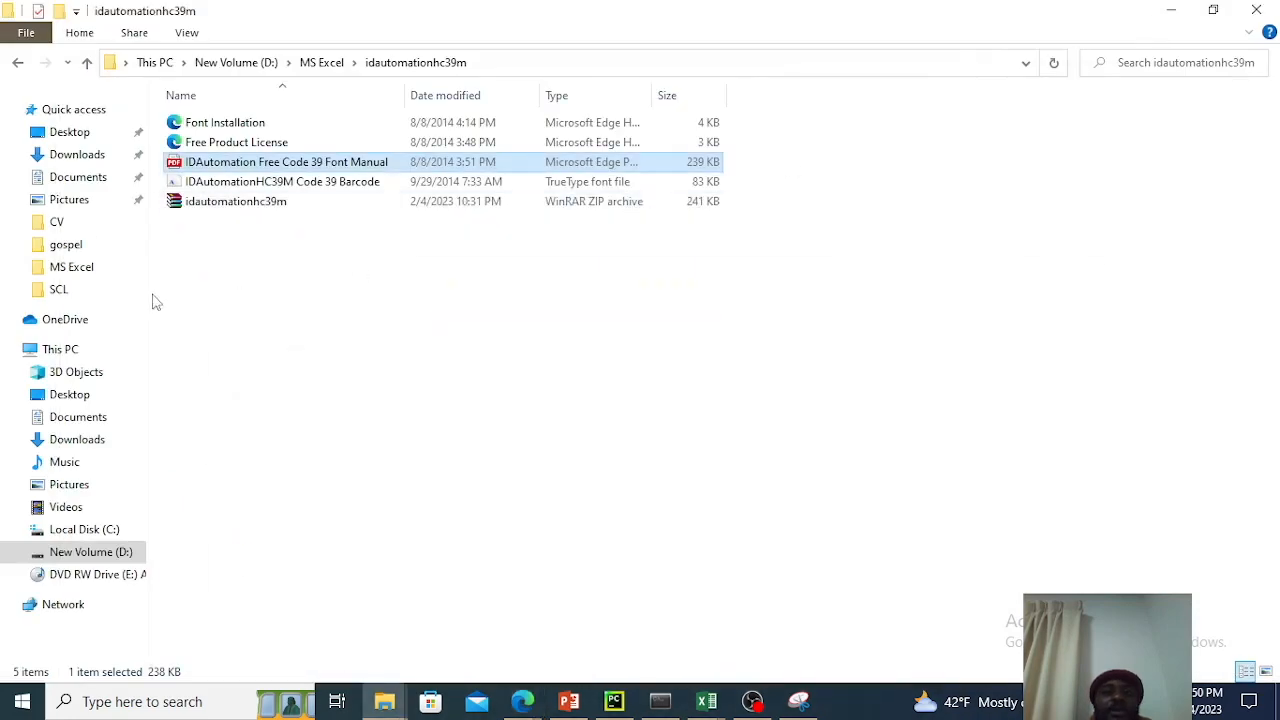
Install the IDAutomationHC39M Code 39 Barcode TrueType font from the extracted files and close its preview.
{"action": "left_click", "coordinate": [246, 189]}
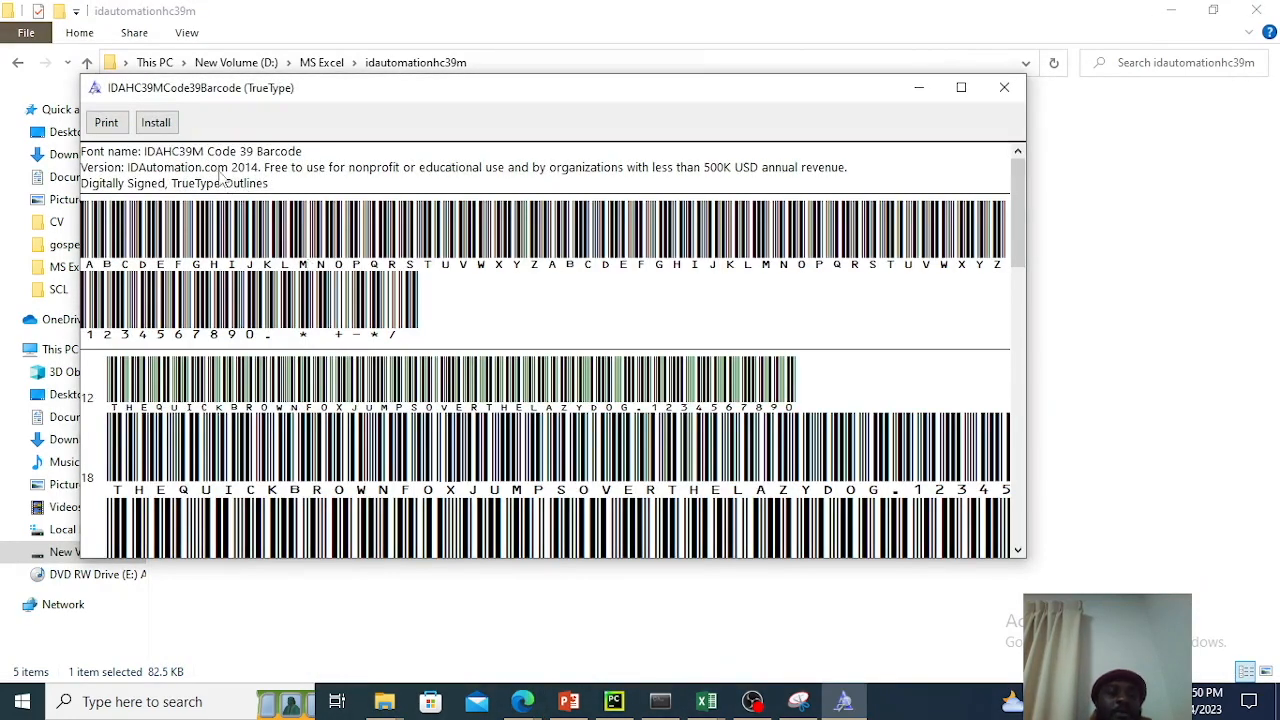
{"action": "left_click", "coordinate": [168, 125]}
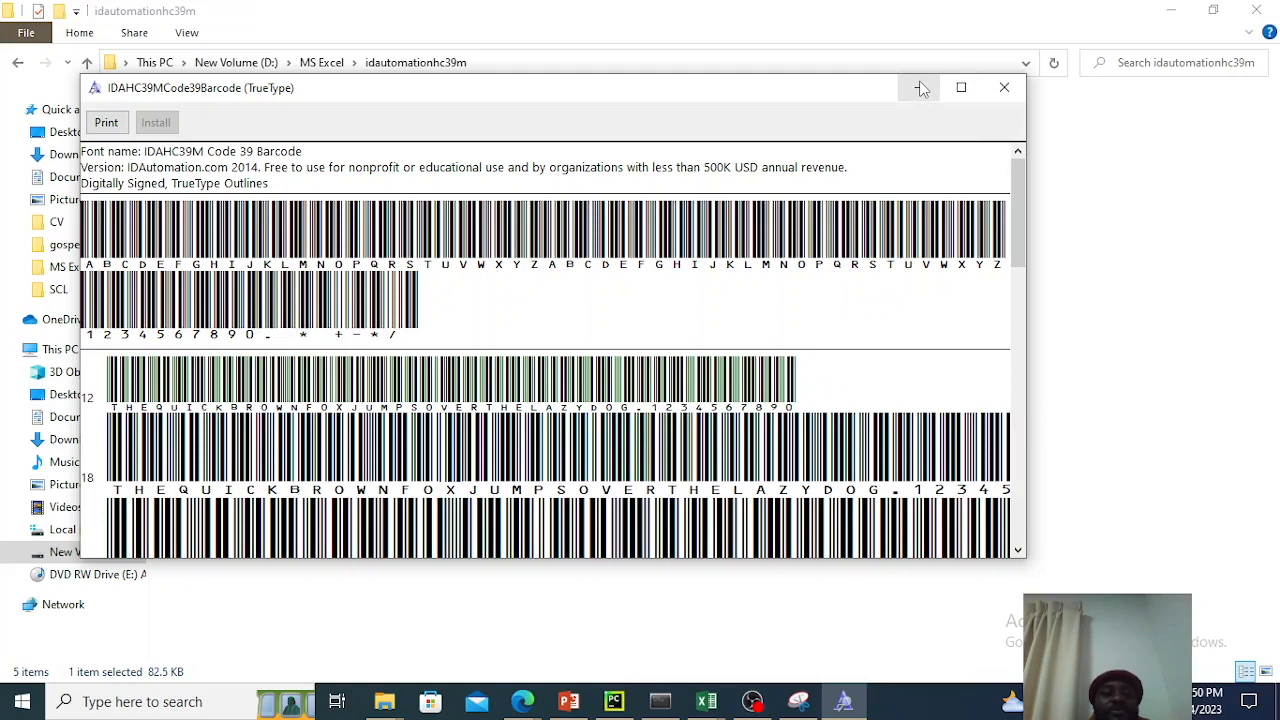
{"action": "left_click", "coordinate": [1004, 89]}
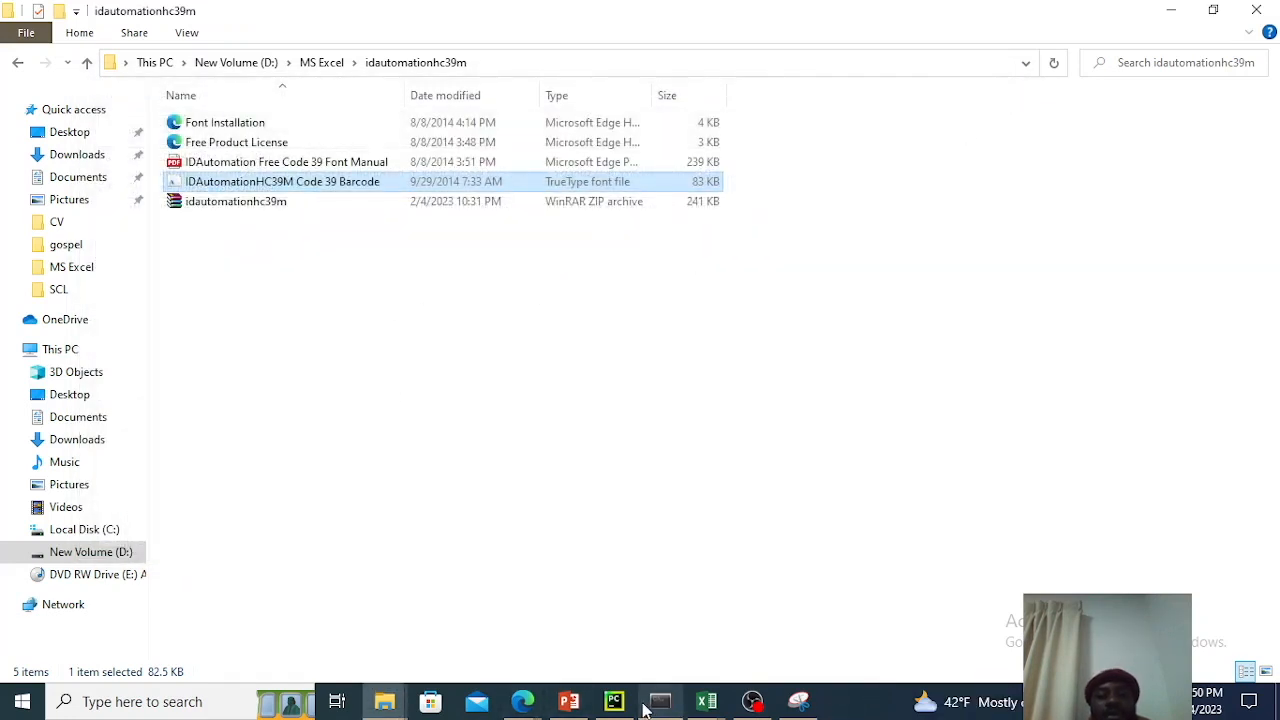
Switch back to Excel and apply the IDAHC39M Code 39 Barcode font to the Backpack's Bar Code cell D2.
{"action": "left_click", "coordinate": [706, 701]}
{"action": "left_click", "coordinate": [706, 286]}
{"action": "left_click", "coordinate": [706, 302]}
{"action": "left_click", "coordinate": [708, 326]}
{"action": "left_click", "coordinate": [707, 400]}
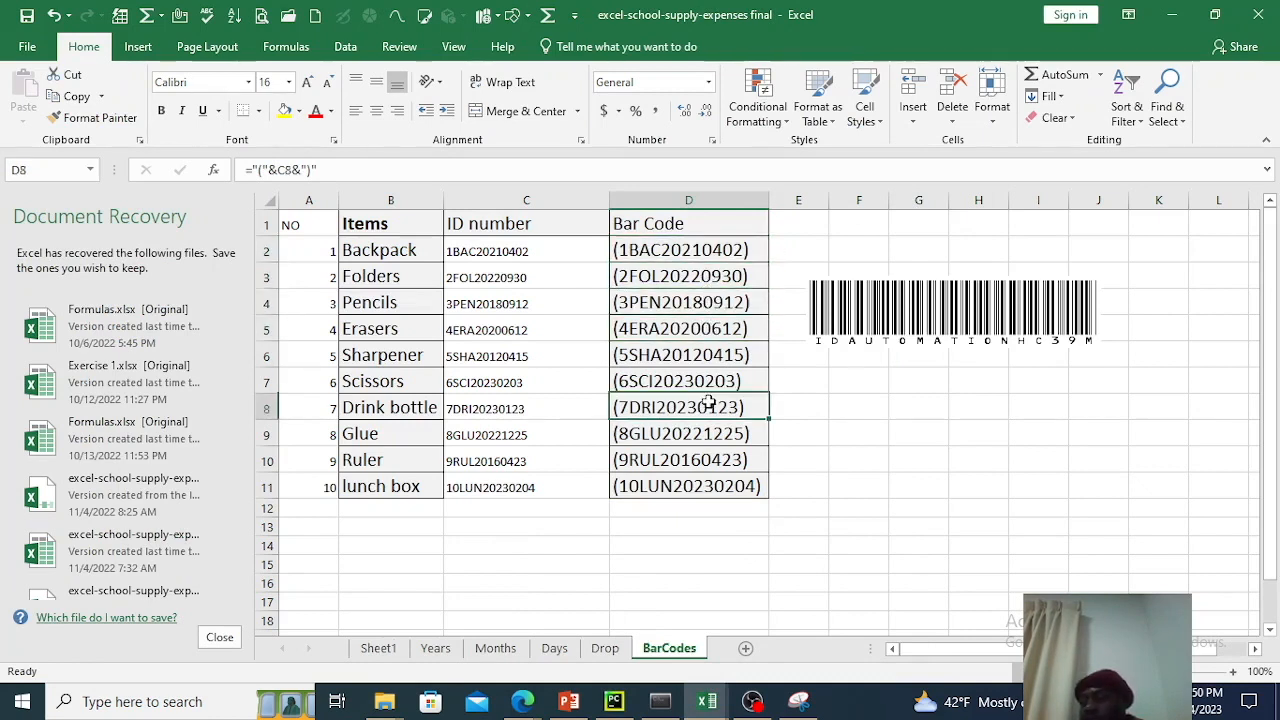
{"action": "left_click", "coordinate": [700, 250]}
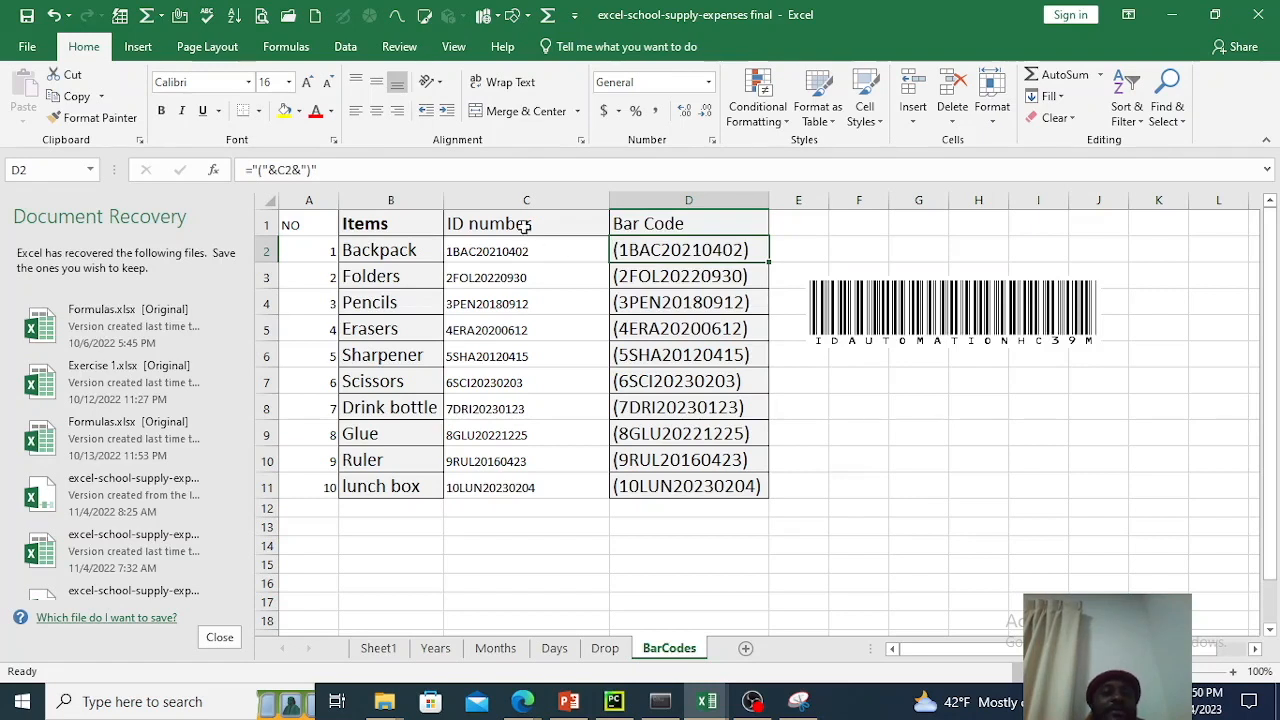
{"action": "left_click", "coordinate": [249, 83]}
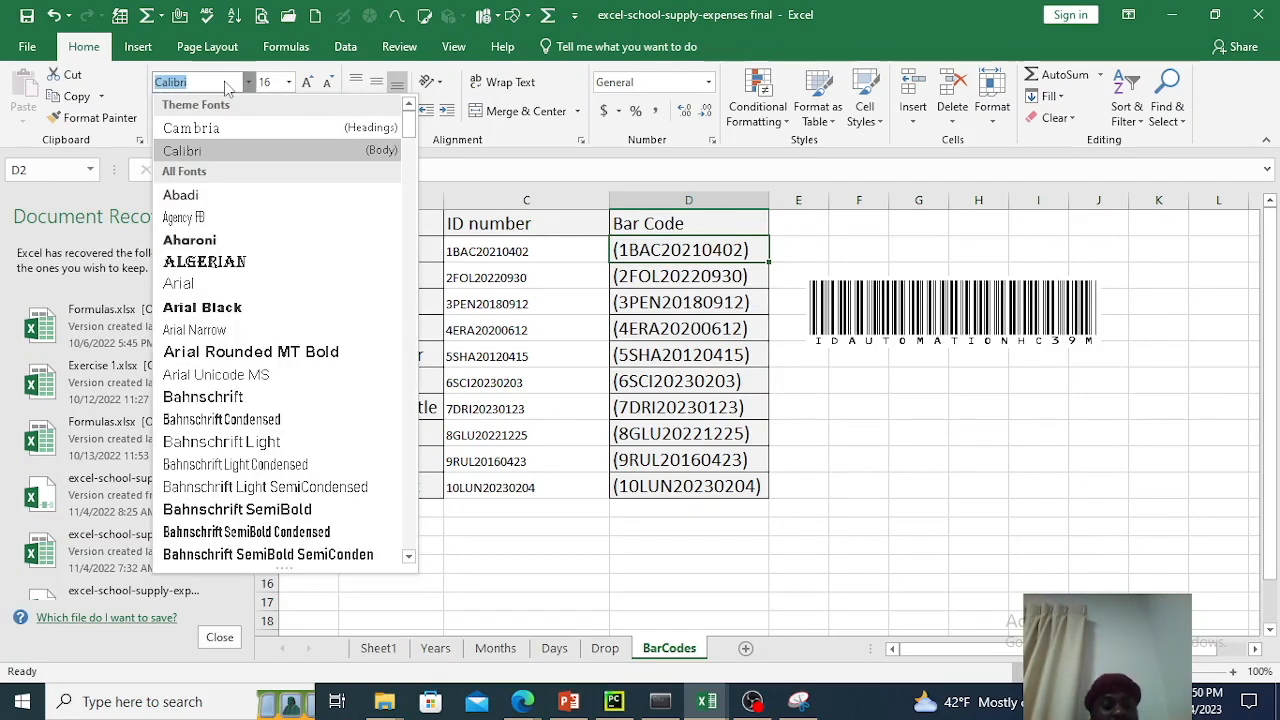
{"action": "type", "text": "idautomation"}
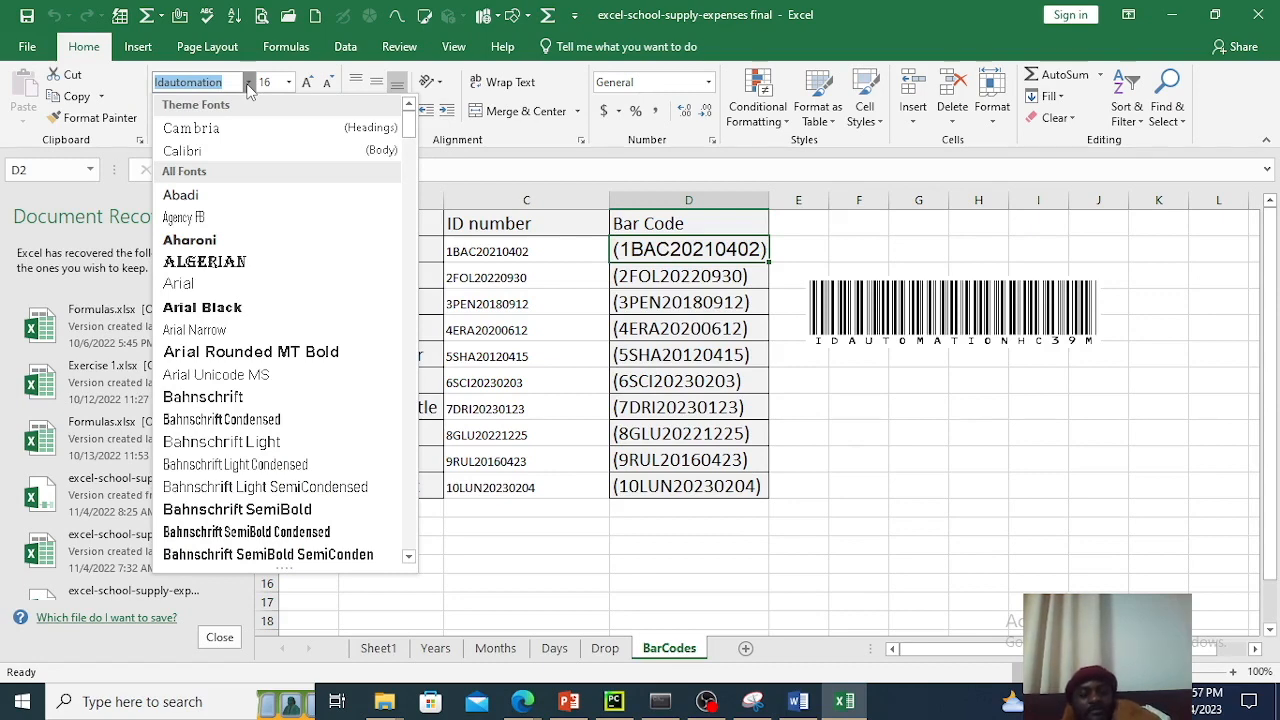
{"action": "type", "text": "i"}
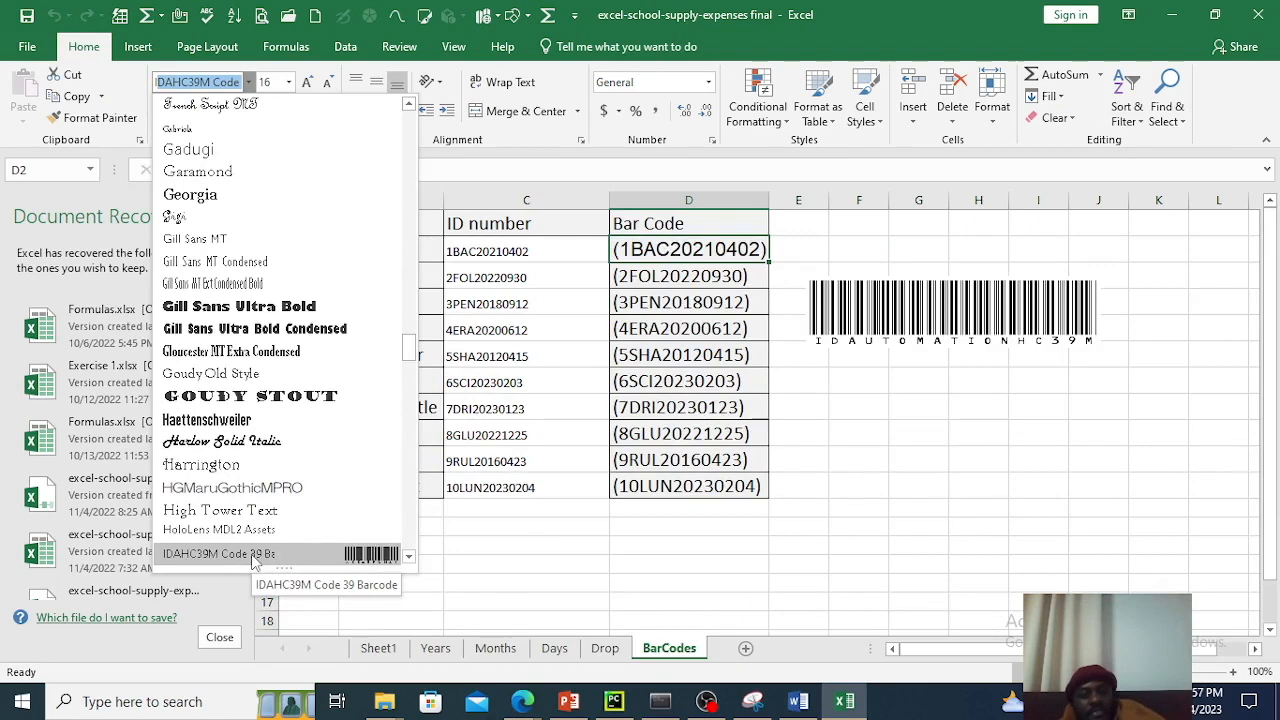
{"action": "left_click", "coordinate": [252, 556]}
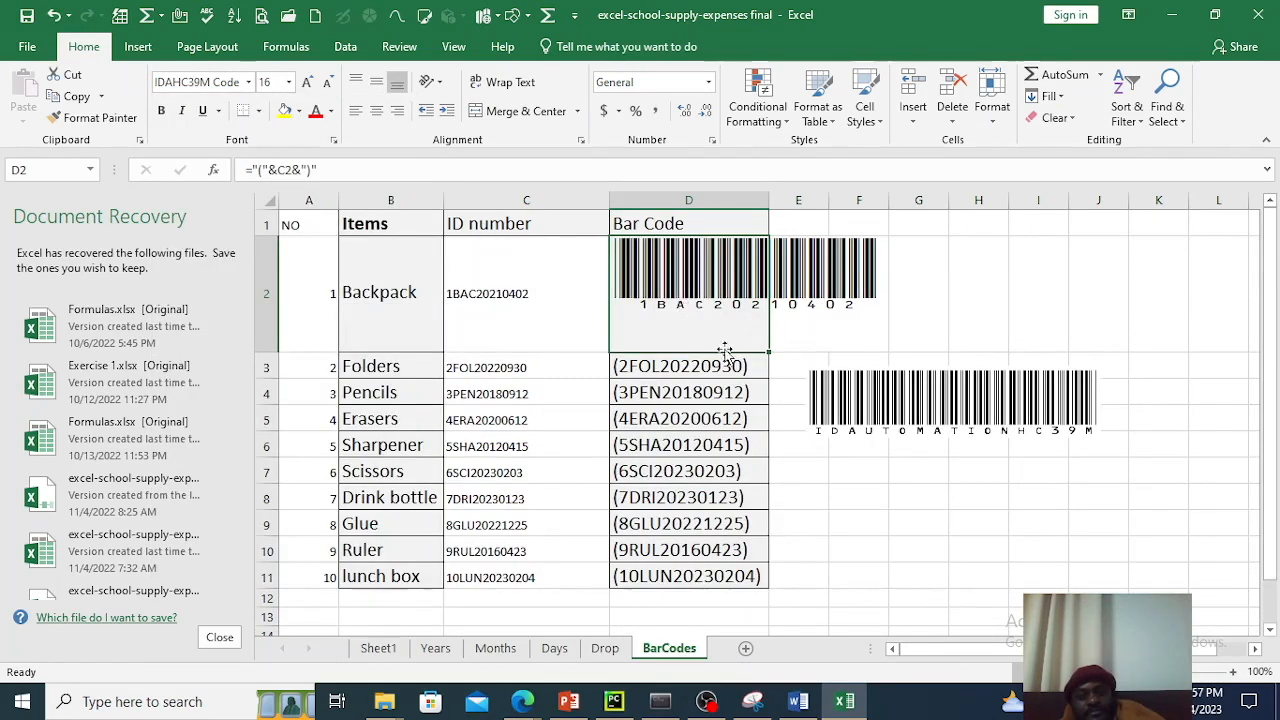
Fill the barcode from D2 down to D11 and move the sample barcode picture away from the Bar Code column.
{"action": "left_click_drag", "start_coordinate": [769, 350], "coordinate": [760, 578]}
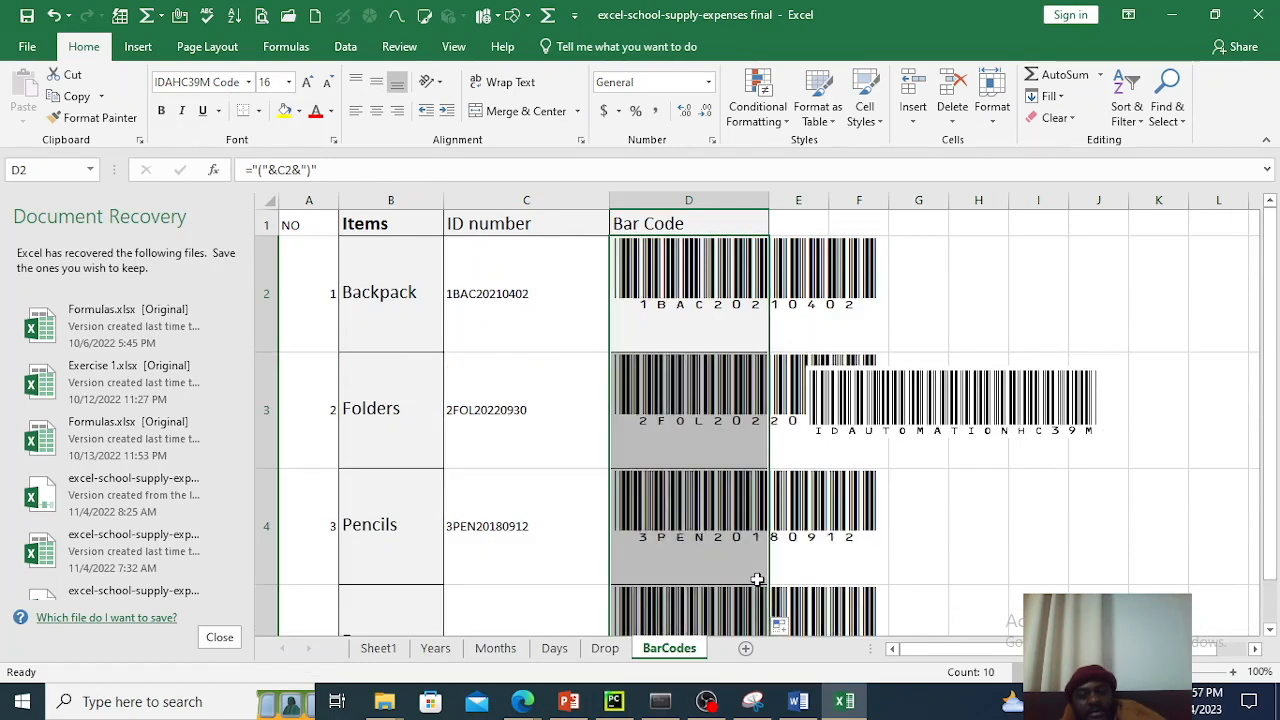
{"action": "left_click", "coordinate": [965, 390]}
{"action": "left_click_drag", "start_coordinate": [965, 390], "coordinate": [1183, 385]}
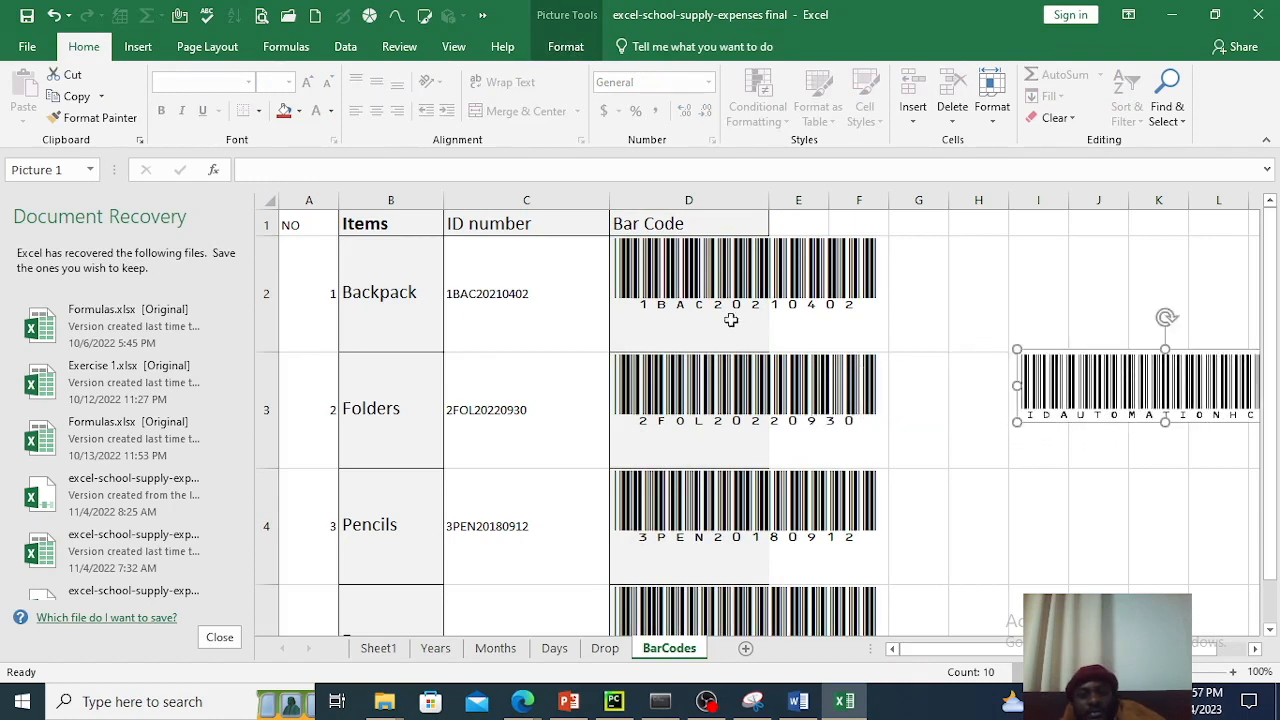
Fit column D's width to the barcodes and reduce the height of row 2.
{"action": "left_click", "coordinate": [979, 278]}
{"action": "left_click", "coordinate": [735, 288]}
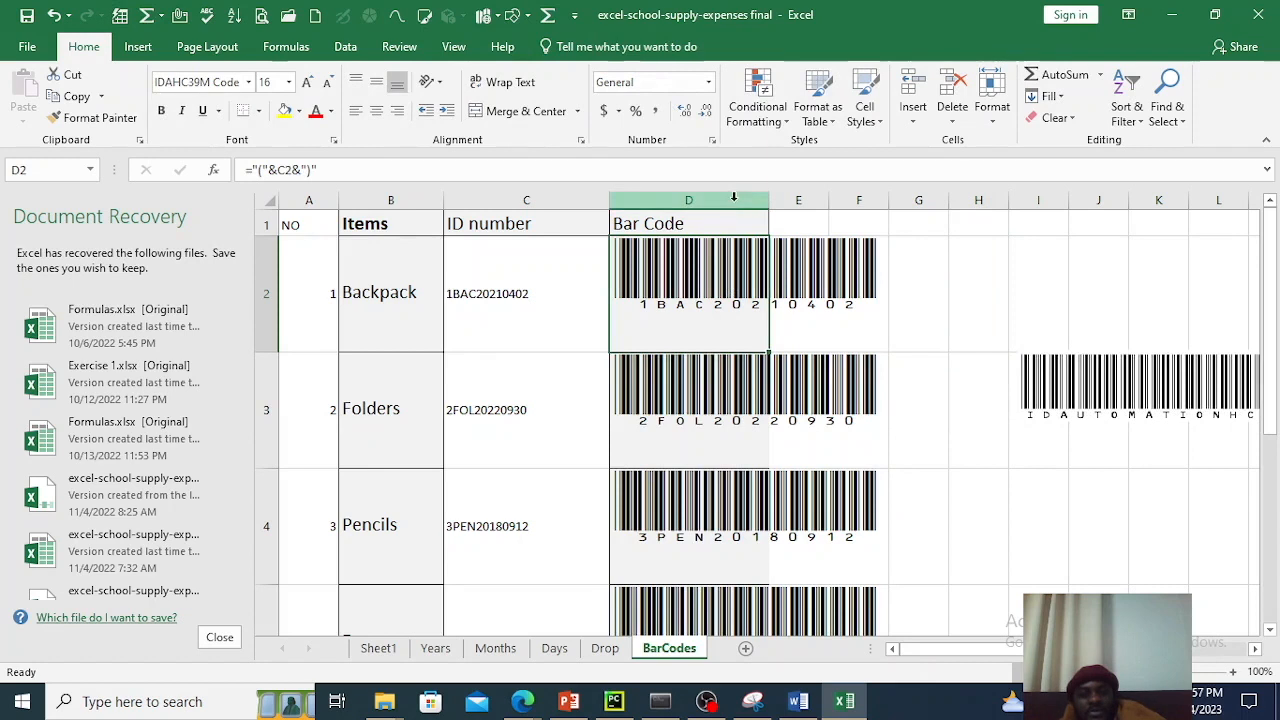
{"action": "double_click", "coordinate": [771, 191]}
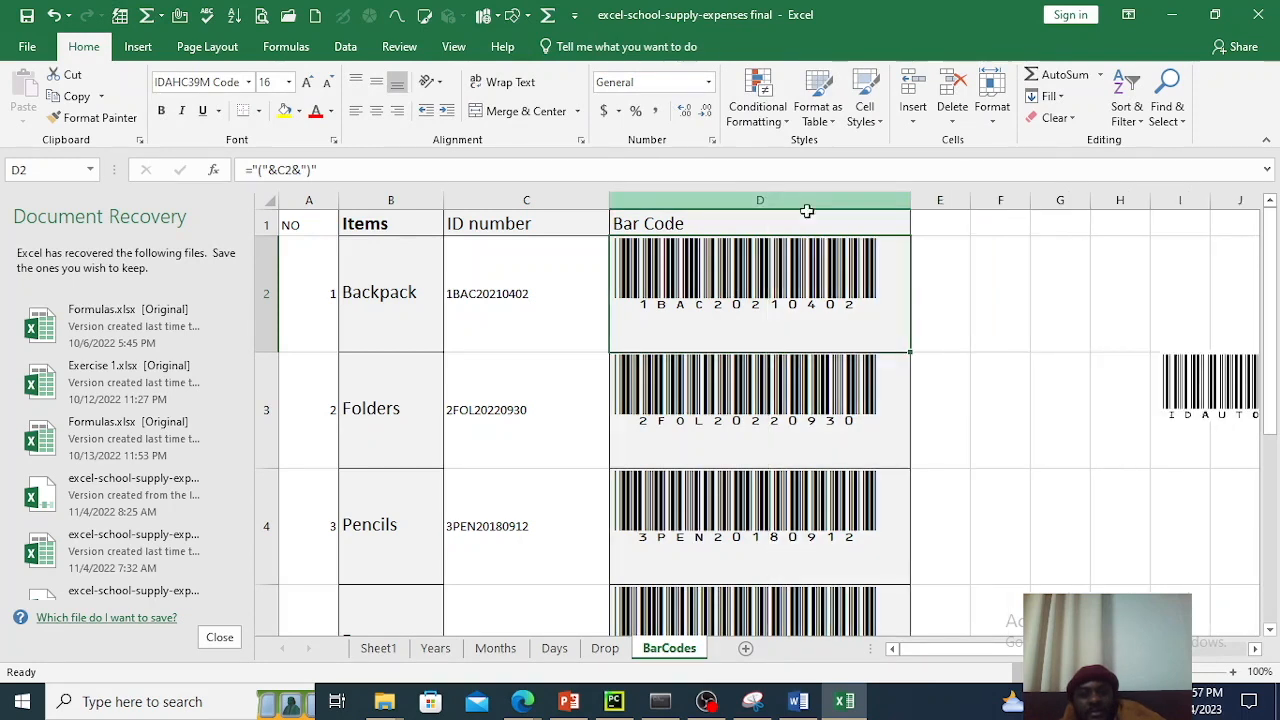
{"action": "left_click", "coordinate": [998, 258]}
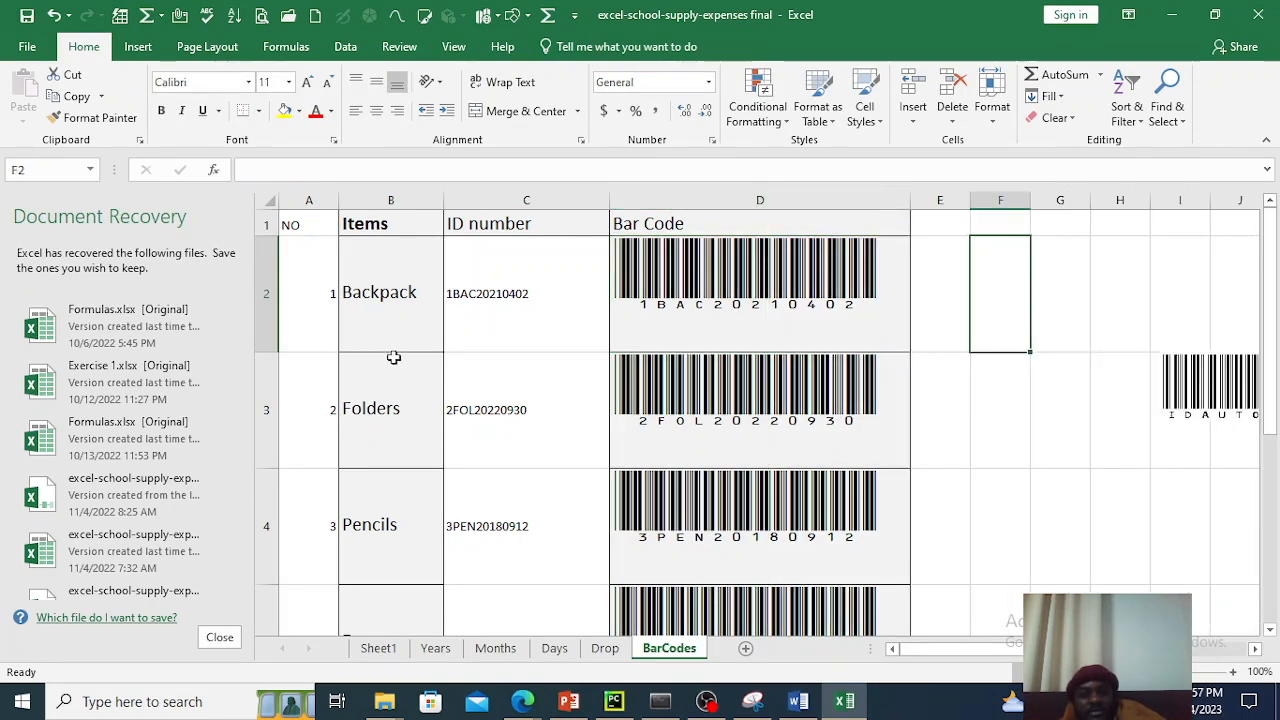
{"action": "left_click_drag", "start_coordinate": [269, 353], "coordinate": [266, 323]}
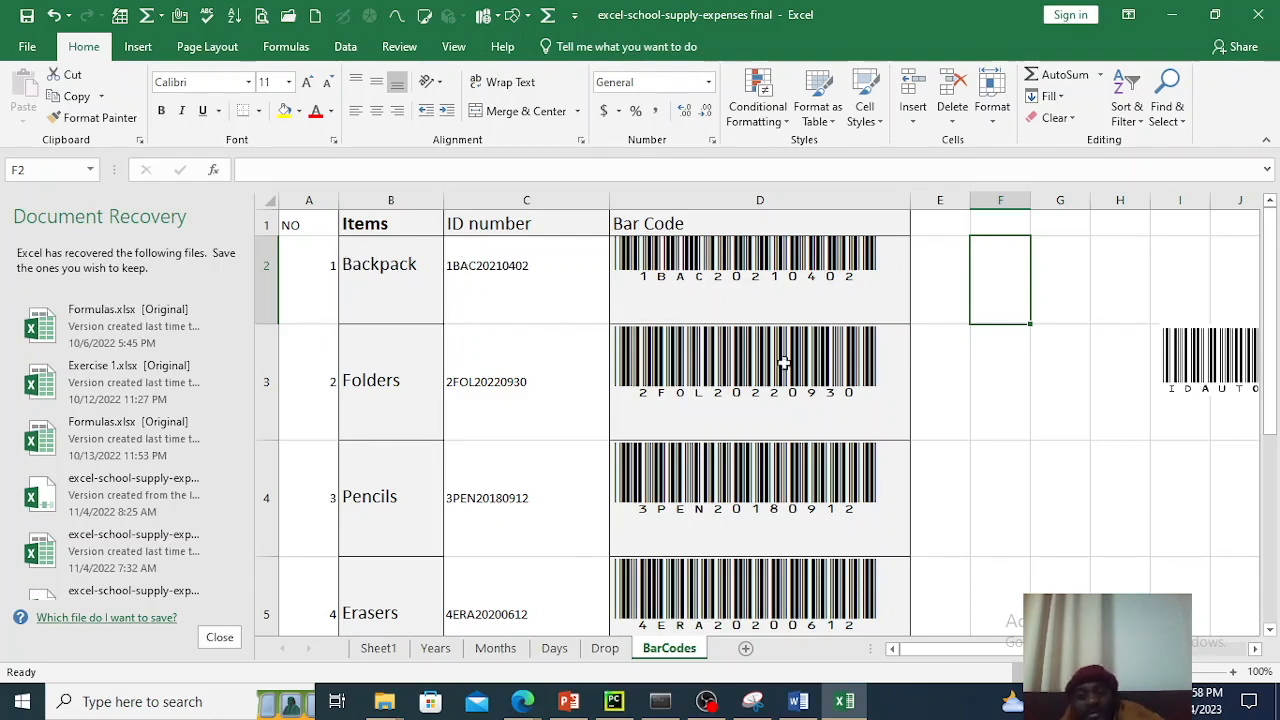
Review the barcodes in the Bar Code column for all items from Backpack down to lunch box.
{"action": "scroll", "coordinate": [784, 380], "scroll_direction": "down", "scroll_amount": 2}
{"action": "scroll", "coordinate": [784, 397], "scroll_direction": "down", "scroll_amount": 3}
{"action": "scroll", "coordinate": [784, 397], "scroll_direction": "up", "scroll_amount": 4}
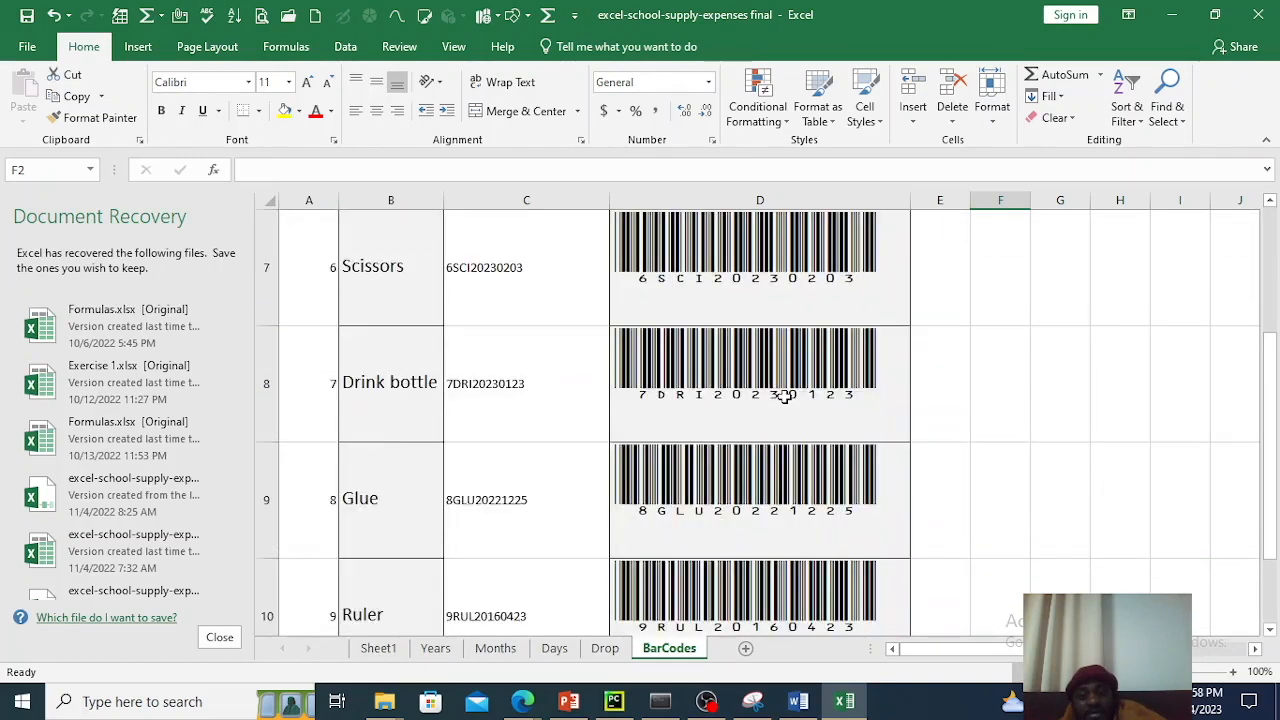
{"action": "scroll", "coordinate": [784, 397], "scroll_direction": "up", "scroll_amount": 1}
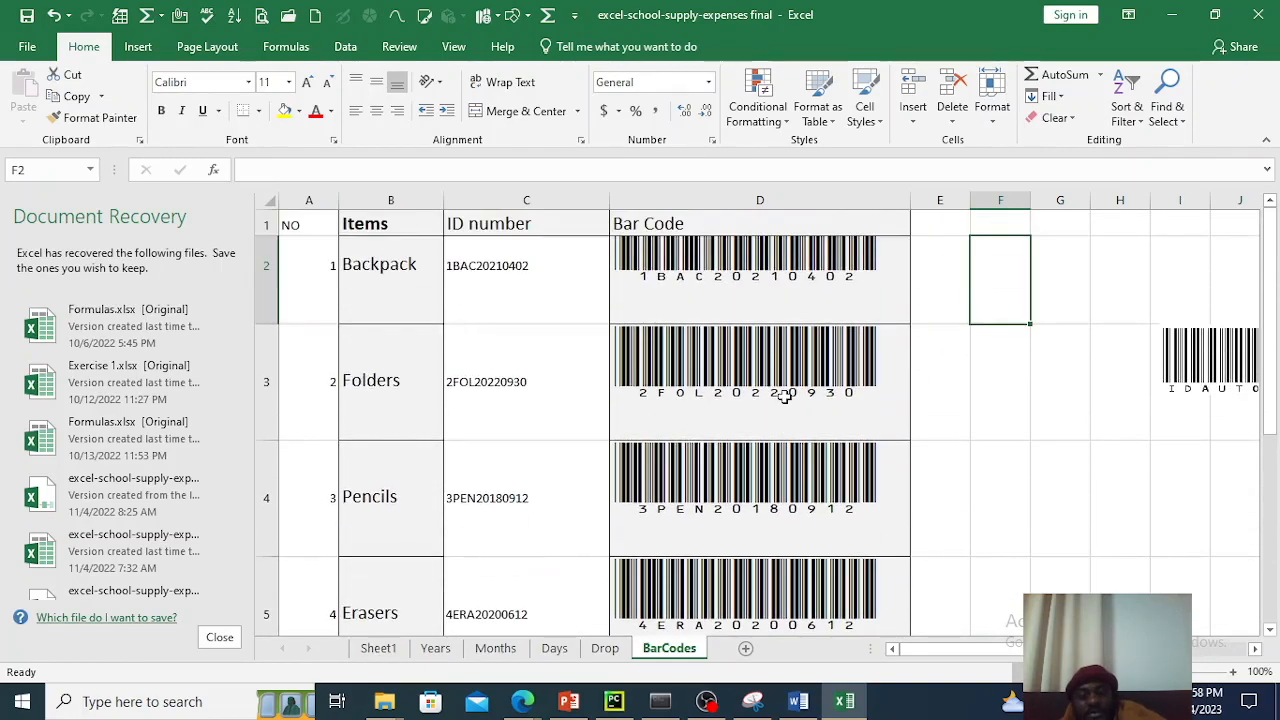
{"action": "scroll", "coordinate": [784, 397], "scroll_direction": "down", "scroll_amount": 4}
{"action": "scroll", "coordinate": [784, 397], "scroll_direction": "up", "scroll_amount": 5}
{"action": "scroll", "coordinate": [784, 397], "scroll_direction": "down", "scroll_amount": 3}
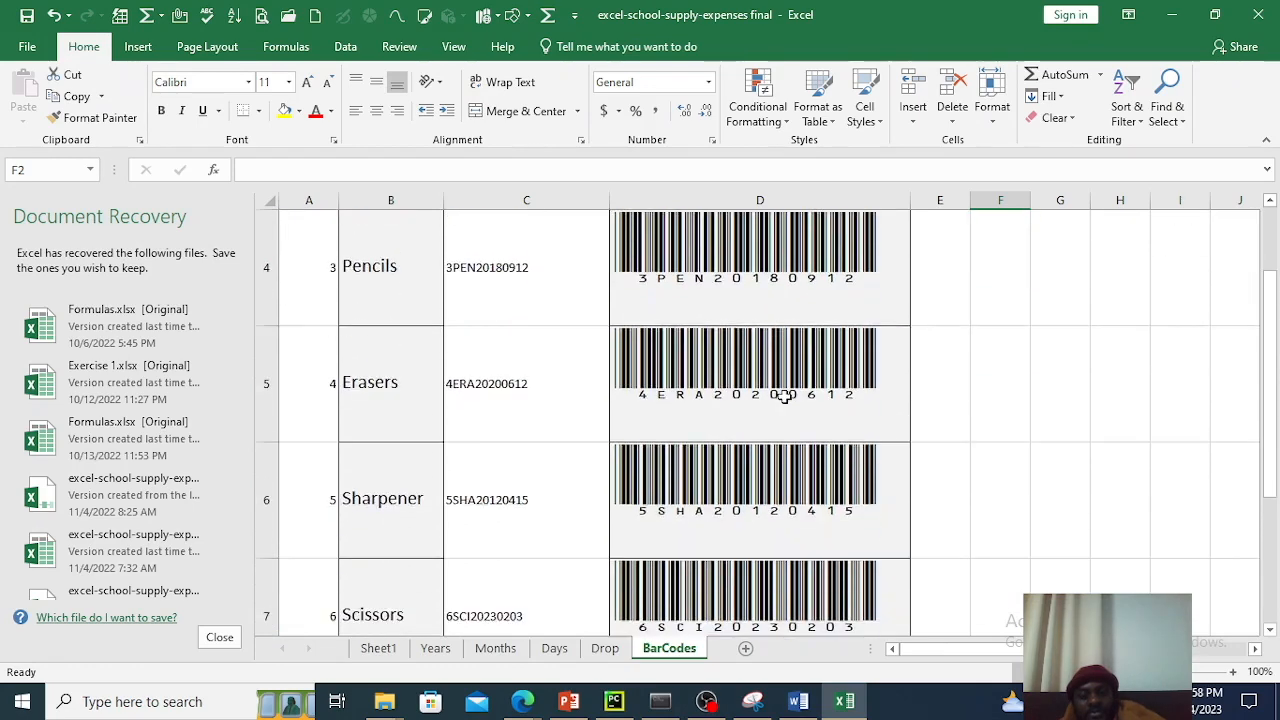
{"action": "left_click", "coordinate": [831, 393]}
{"action": "scroll", "coordinate": [760, 440], "scroll_direction": "up", "scroll_amount": 1}
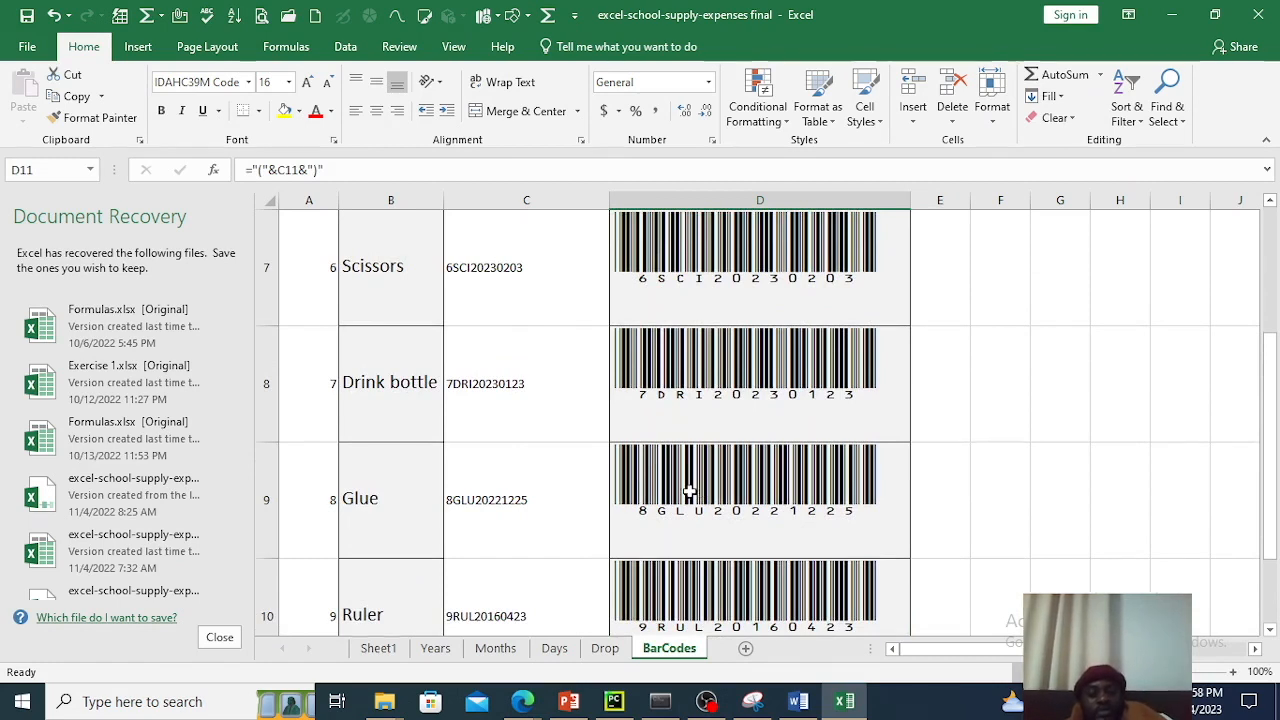
Change the Backpack's ID number in cell C2 to 1BAD20210402.
{"action": "double_click", "coordinate": [477, 505]}
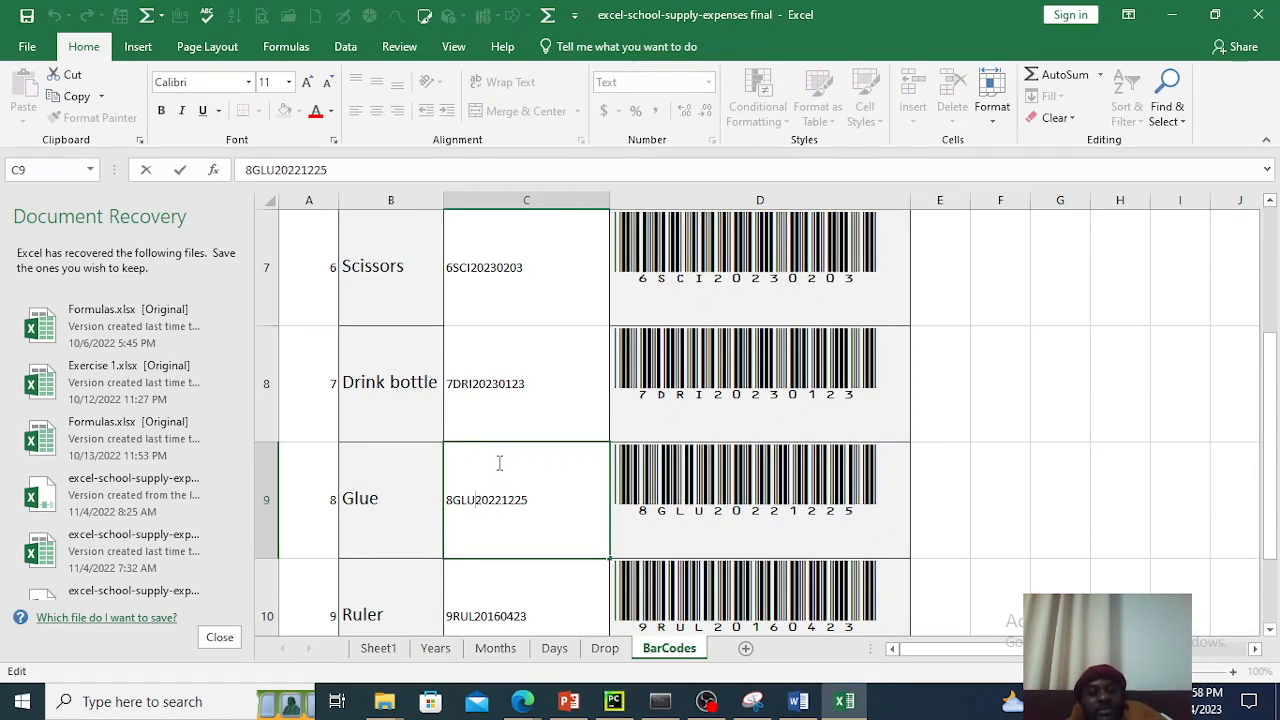
{"action": "scroll", "coordinate": [498, 467], "scroll_direction": "up", "scroll_amount": 2}
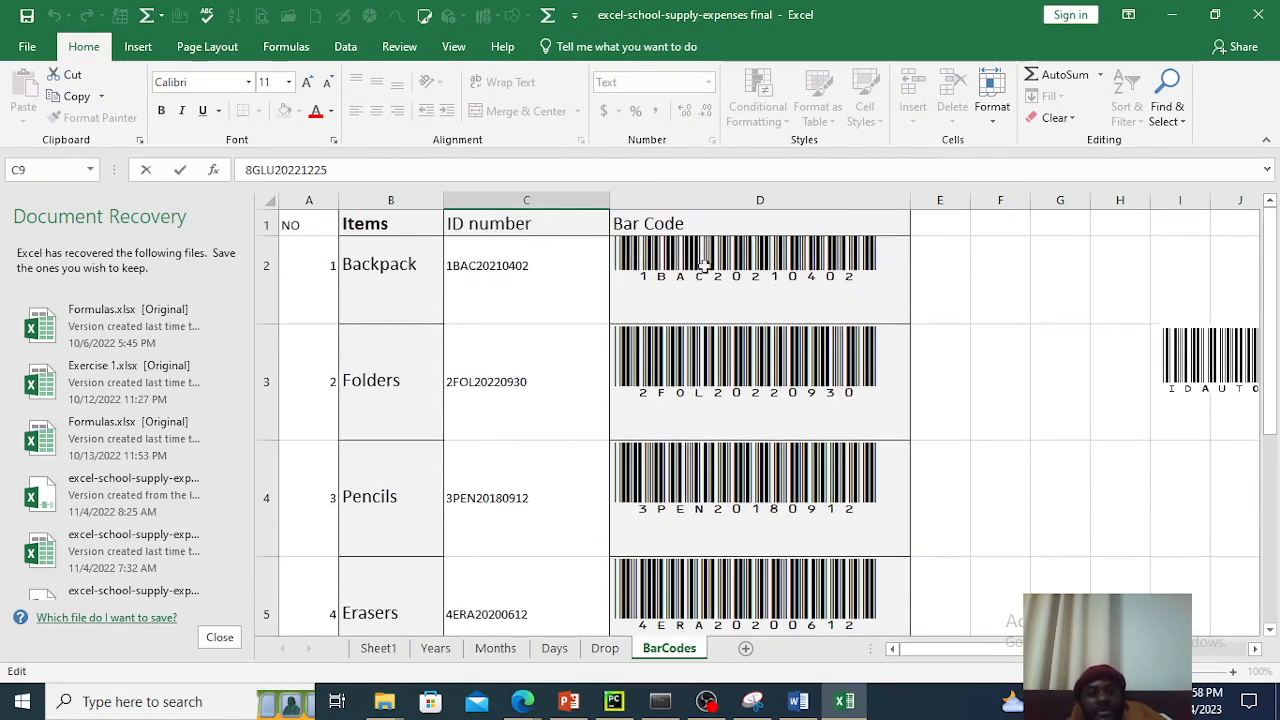
{"action": "left_click", "coordinate": [491, 283]}
{"action": "double_click", "coordinate": [478, 268]}
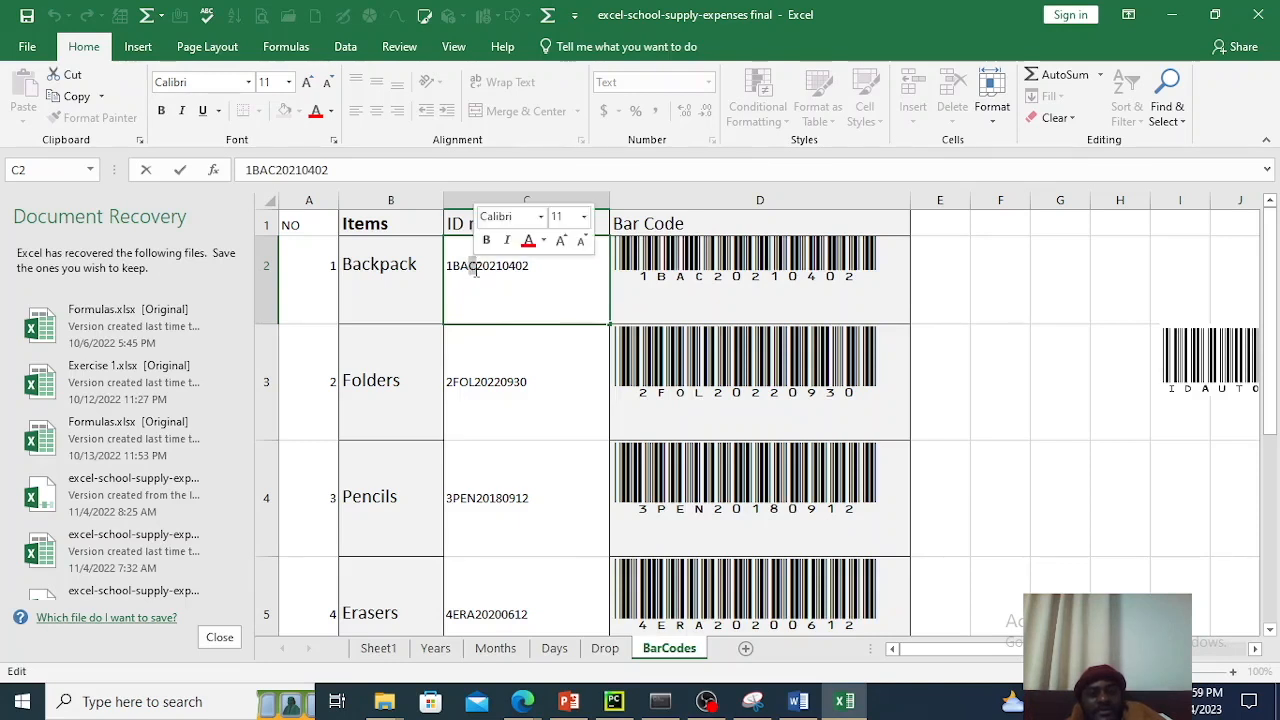
{"action": "type", "text": "D"}
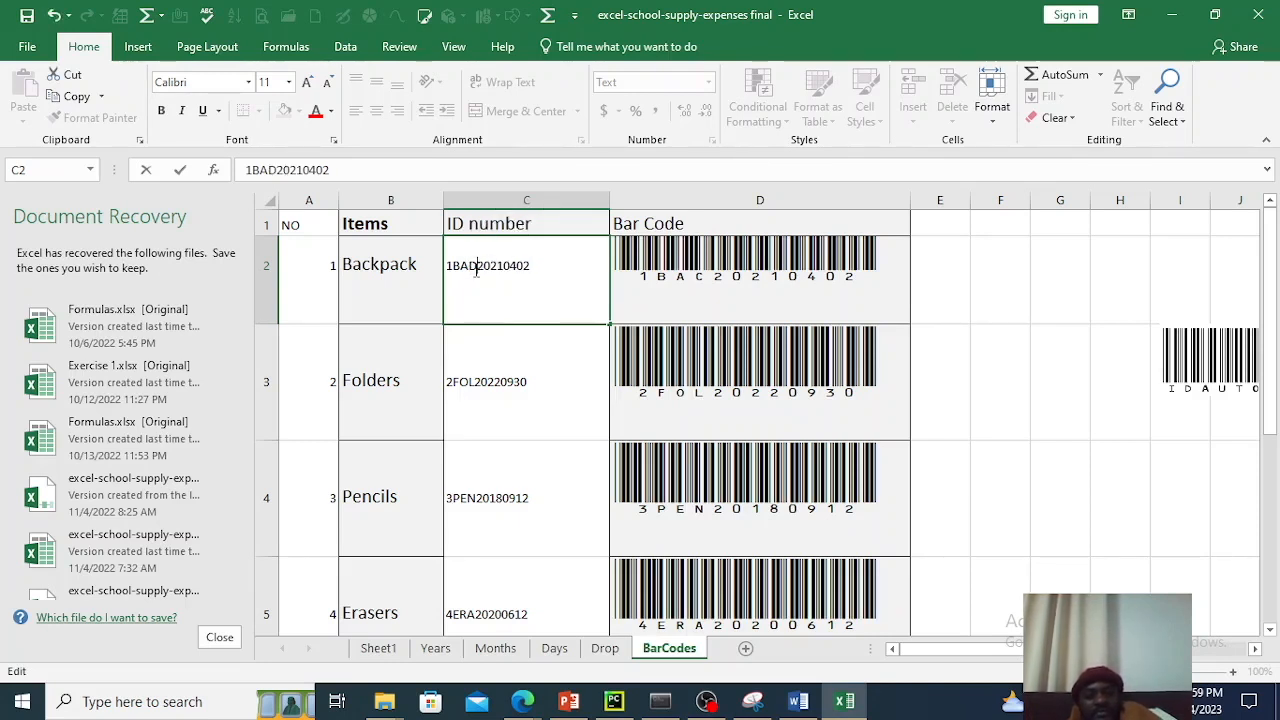
{"action": "left_click", "coordinate": [1063, 263]}
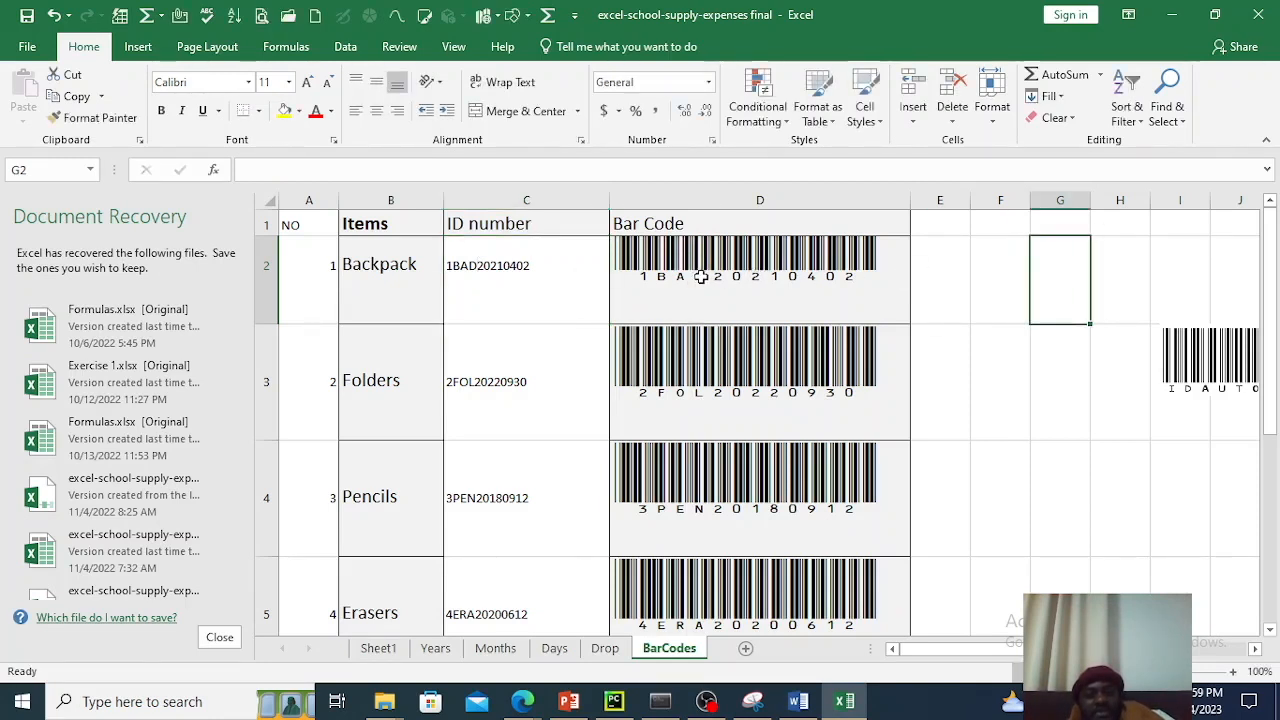
Change the Folders' ID number in cell C3 to 2FOL20220925.
{"action": "double_click", "coordinate": [486, 381]}
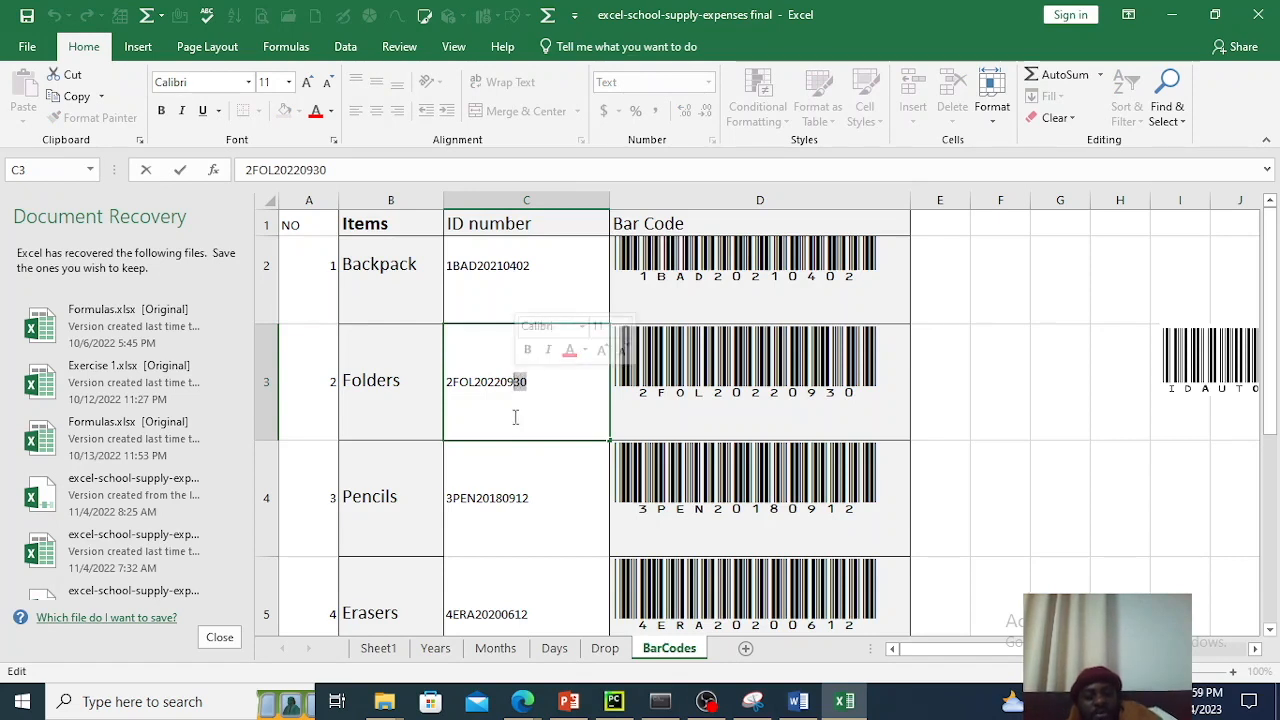
{"action": "type", "text": "25"}
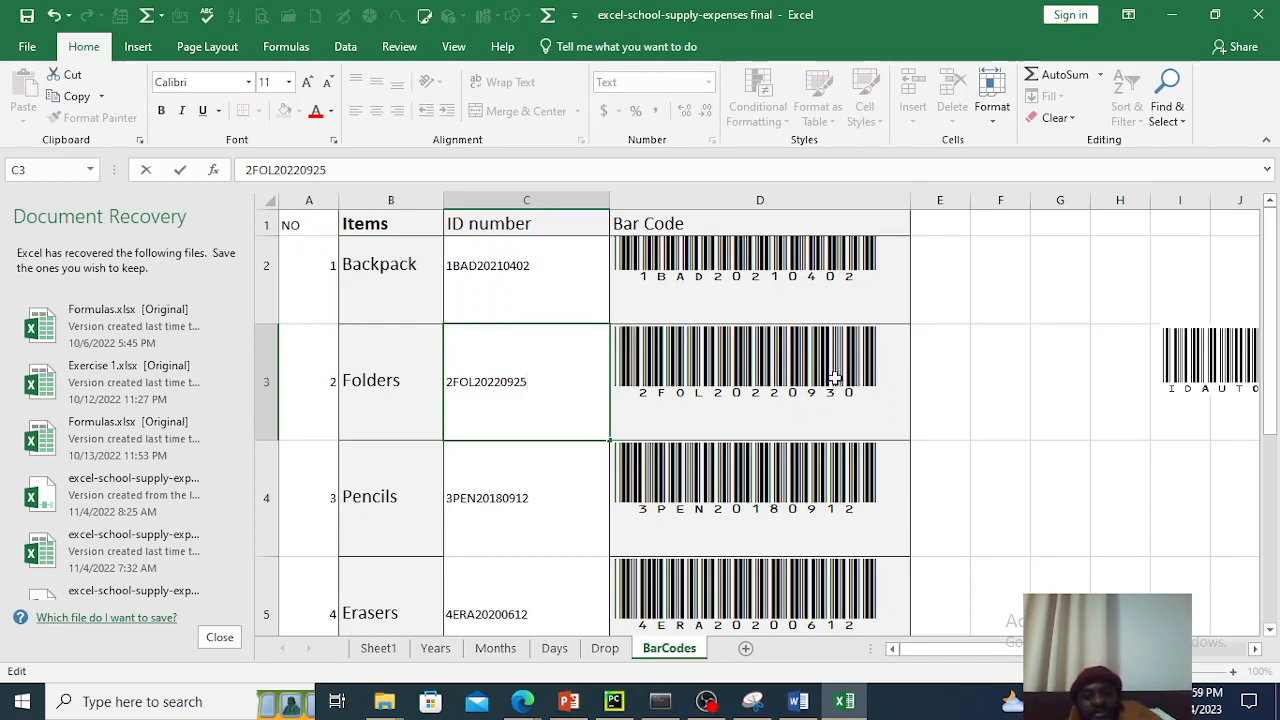
{"action": "left_click", "coordinate": [855, 378]}
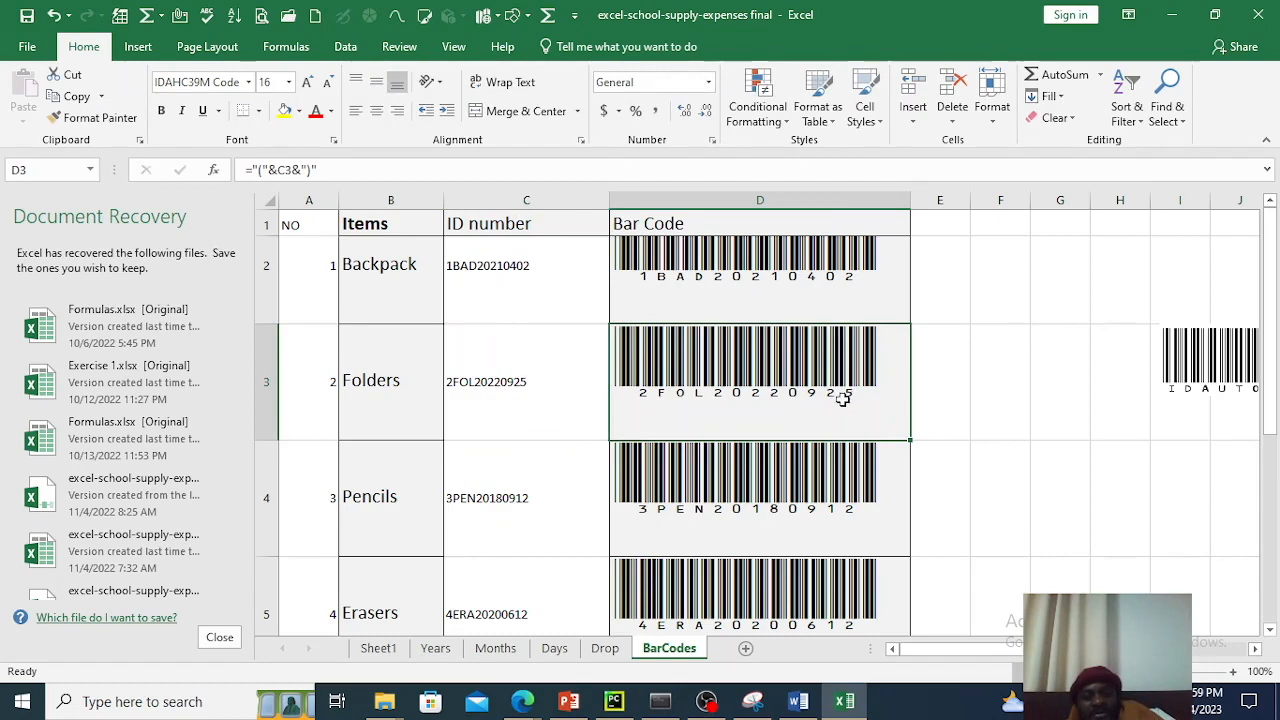